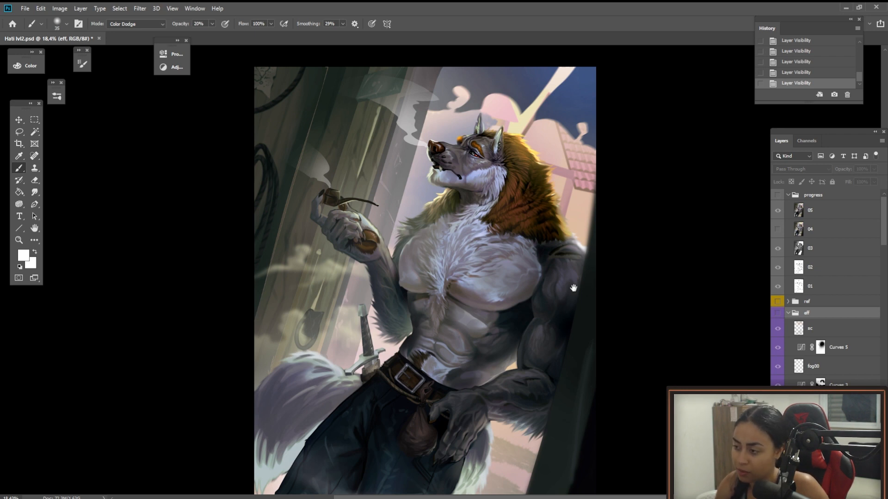
# Add a Curves adjustment layer at the top of the eff group and collapse its properties.
pyautogui.scroll(-3, 571, 286)
pyautogui.scroll(1, 555, 283)
pyautogui.scroll(-1, 555, 283)
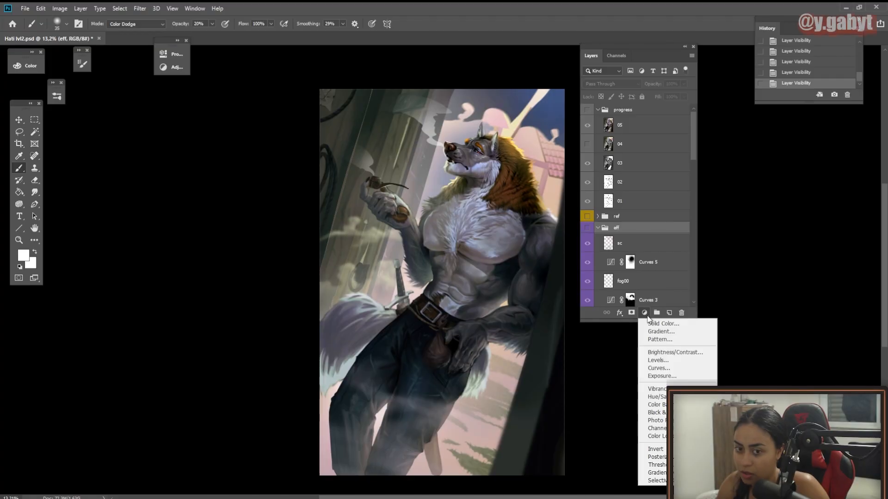
pyautogui.click(654, 369)
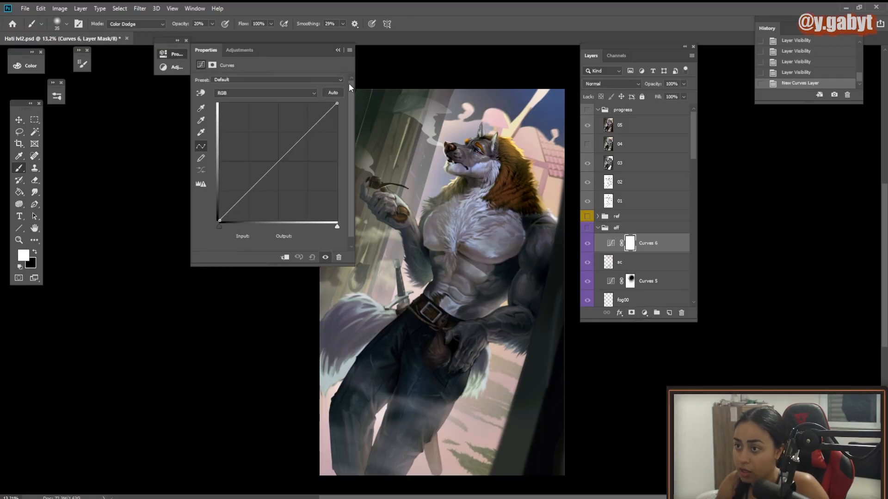
pyautogui.moveTo(289, 57); pyautogui.dragTo(180, 140)
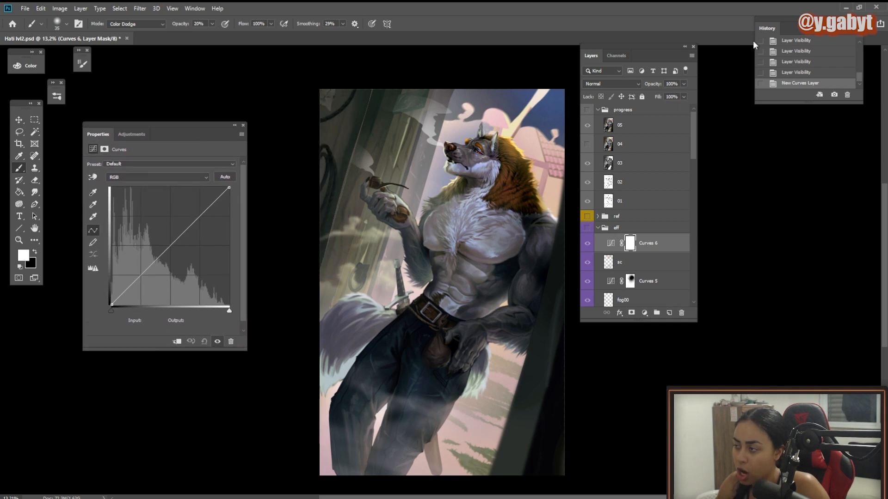
pyautogui.moveTo(663, 49); pyautogui.dragTo(830, 133)
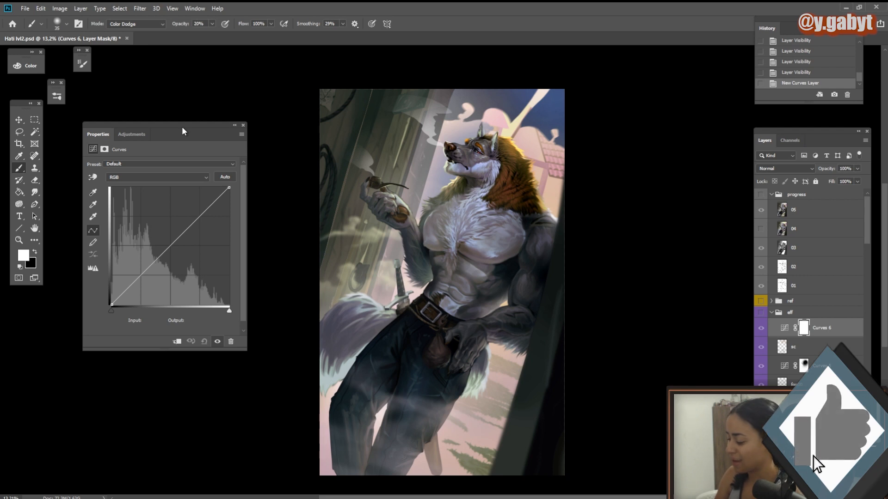
pyautogui.moveTo(181, 126); pyautogui.dragTo(179, 108)
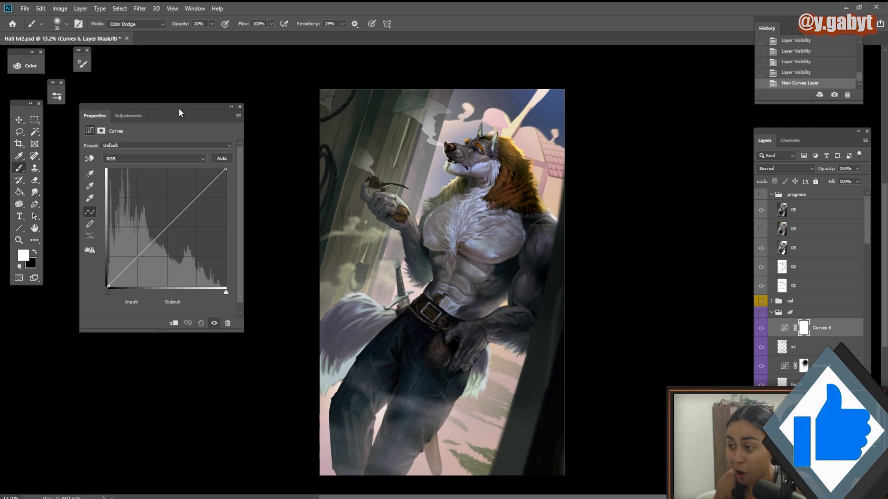
pyautogui.click(231, 107)
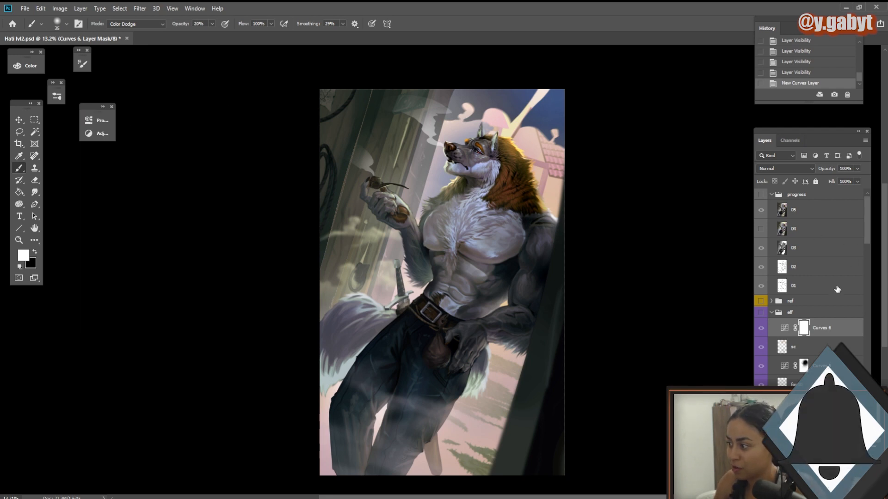
# Toggle the eff group's visibility to compare the painting with and without the effects, leaving the group shown.
pyautogui.scroll(-3, 808, 299)
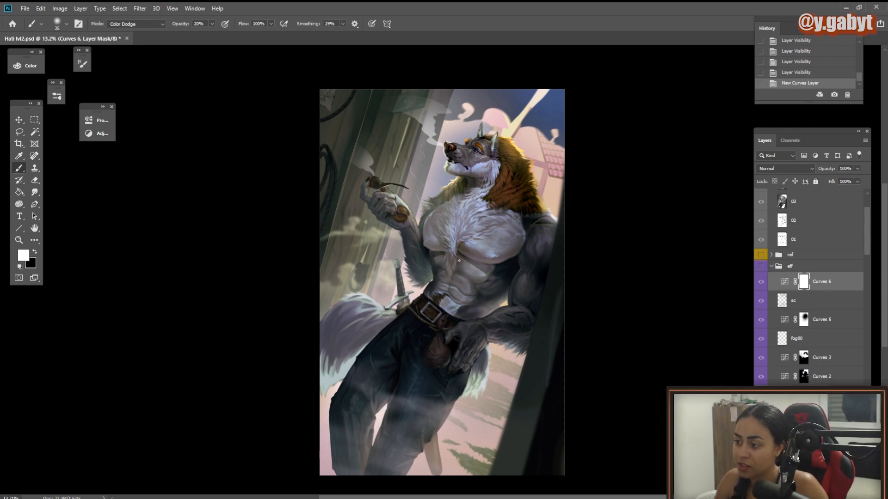
pyautogui.click(761, 267)
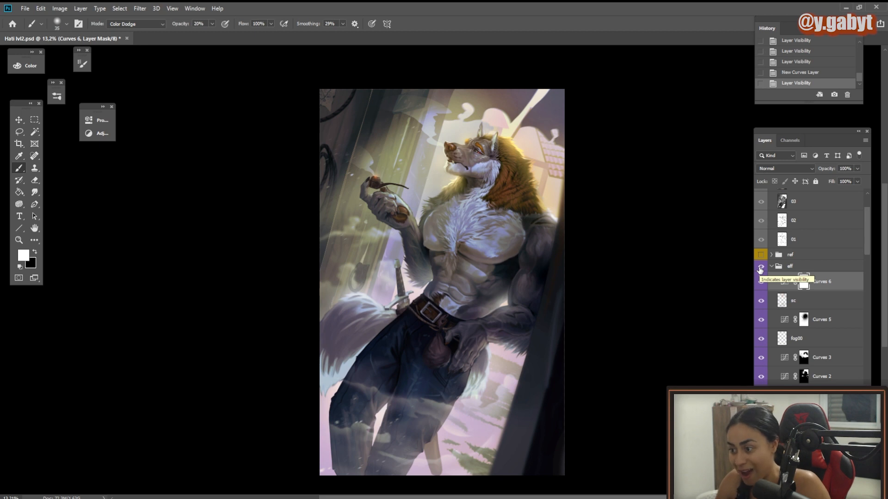
pyautogui.click(760, 268)
pyautogui.click(761, 268)
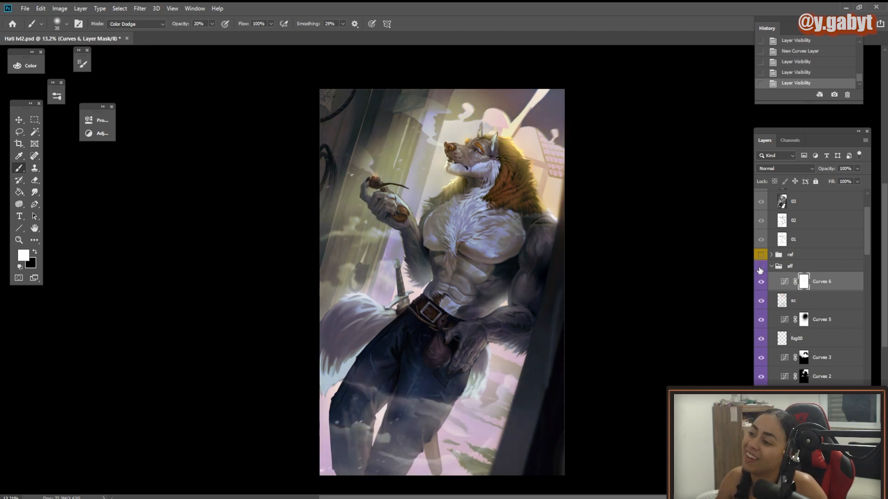
pyautogui.click(760, 268)
pyautogui.click(760, 269)
pyautogui.click(759, 269)
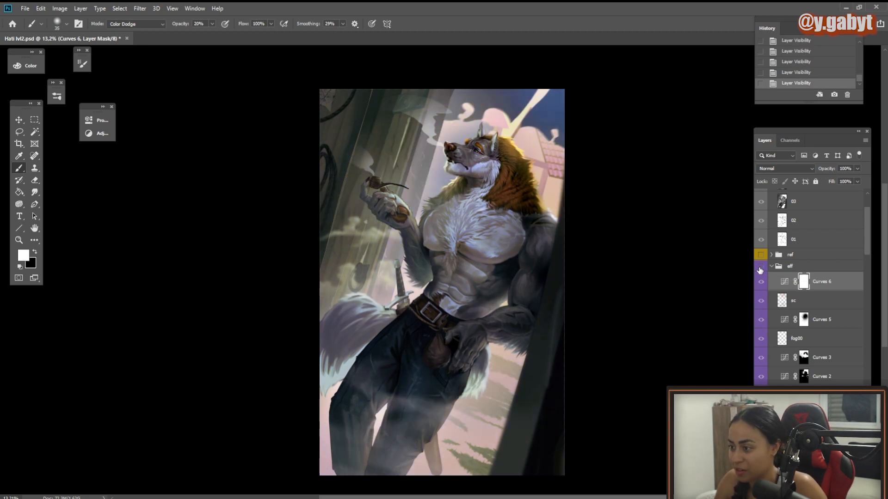
pyautogui.click(760, 269)
# Show the progress group, hide layer 05 and show layer 04, comparing the two stages.
pyautogui.scroll(2, 761, 268)
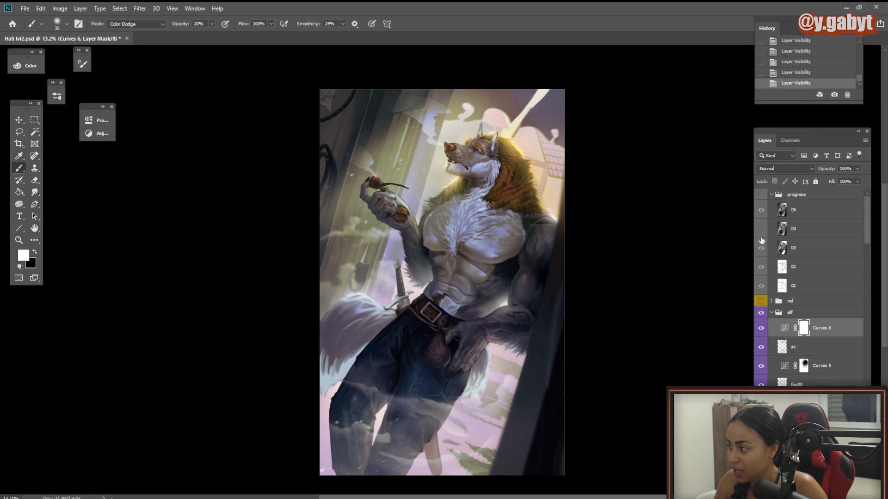
pyautogui.click(761, 195)
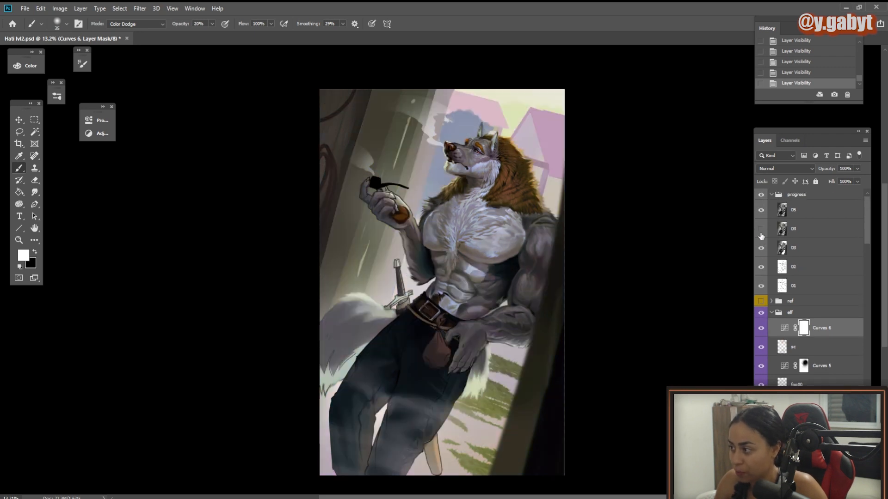
pyautogui.click(761, 209)
pyautogui.click(762, 229)
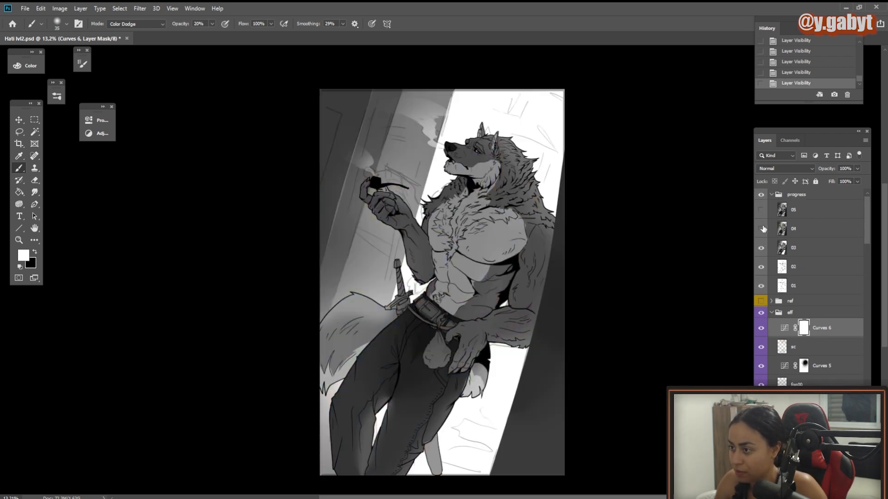
pyautogui.click(762, 229)
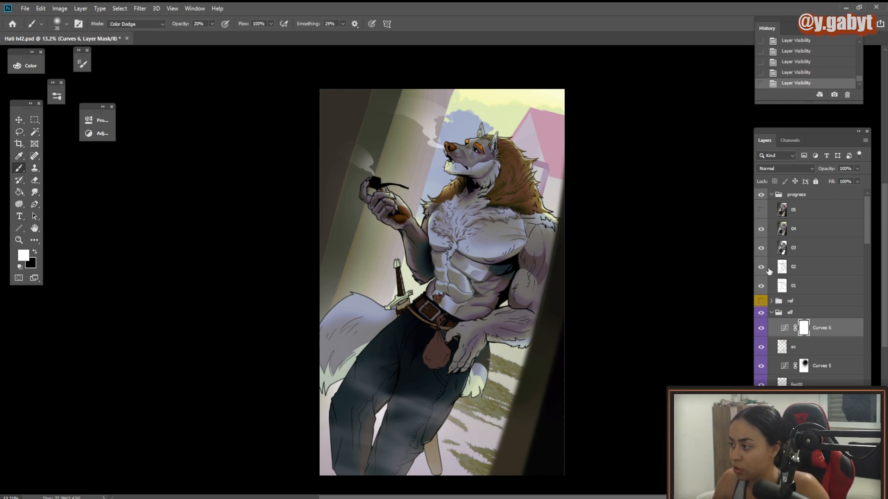
pyautogui.click(761, 211)
pyautogui.click(761, 211)
# Add a Curves adjustment layer directly above layer 04 in the progress group.
pyautogui.click(798, 232)
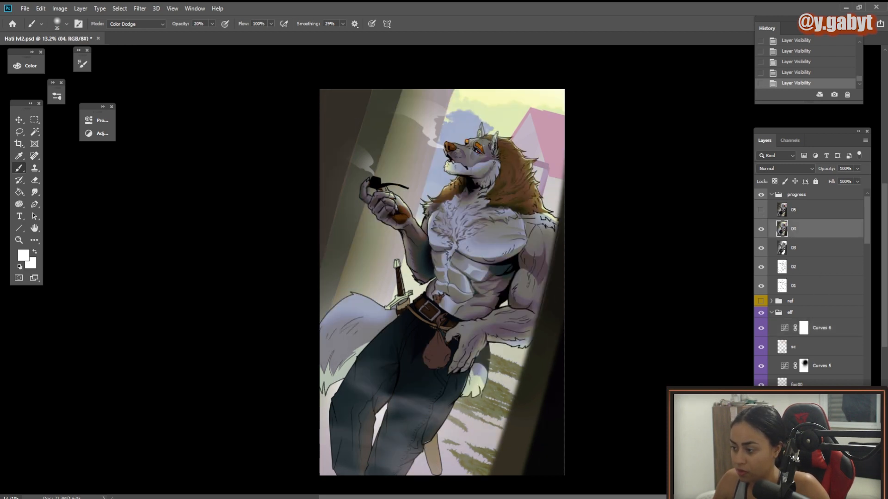
pyautogui.click(810, 411)
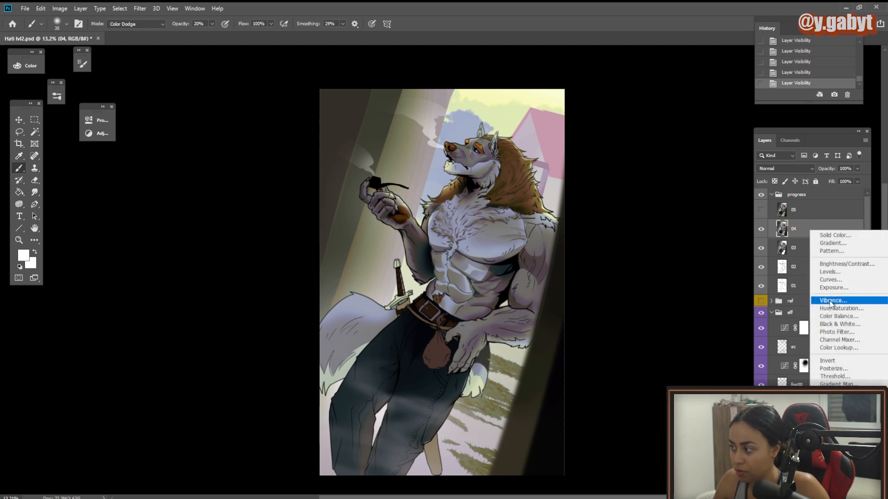
pyautogui.click(835, 281)
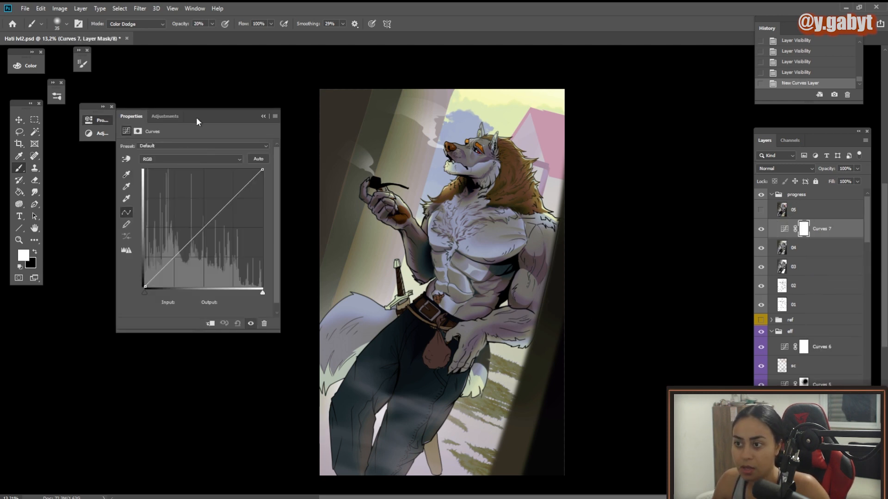
pyautogui.moveTo(196, 117)
pyautogui.mouseDown()
pyautogui.moveTo(177, 105)
pyautogui.moveTo(201, 135)
pyautogui.moveTo(190, 118)
pyautogui.mouseUp()
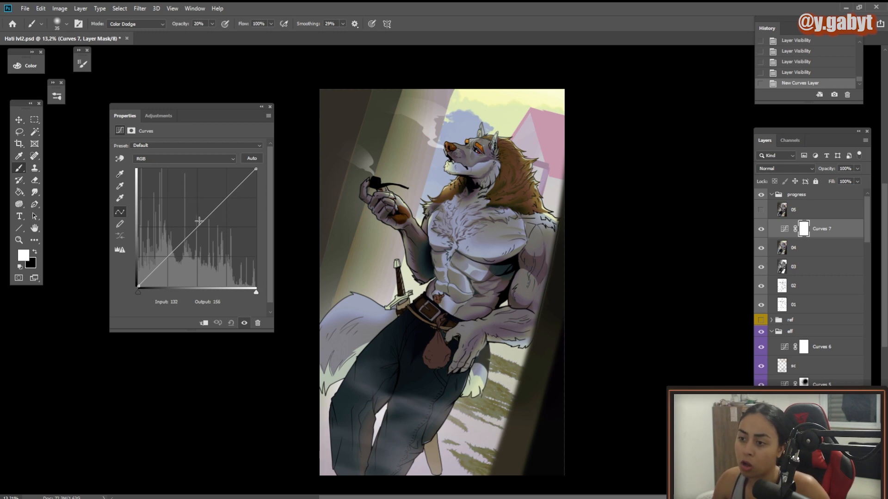
# Try darkening the image by lowering the RGB curve to output 37 at input 139, and undo it.
pyautogui.moveTo(198, 226); pyautogui.dragTo(203, 266)
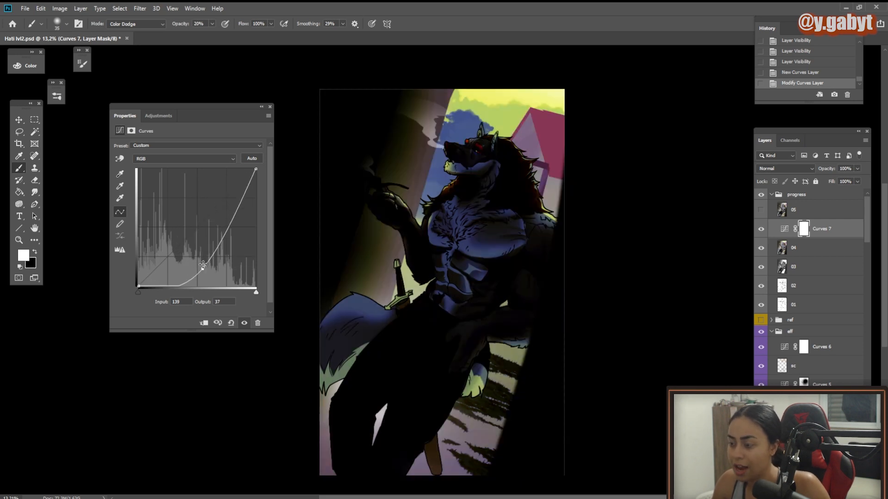
pyautogui.hotkey('ctrl', 'z')
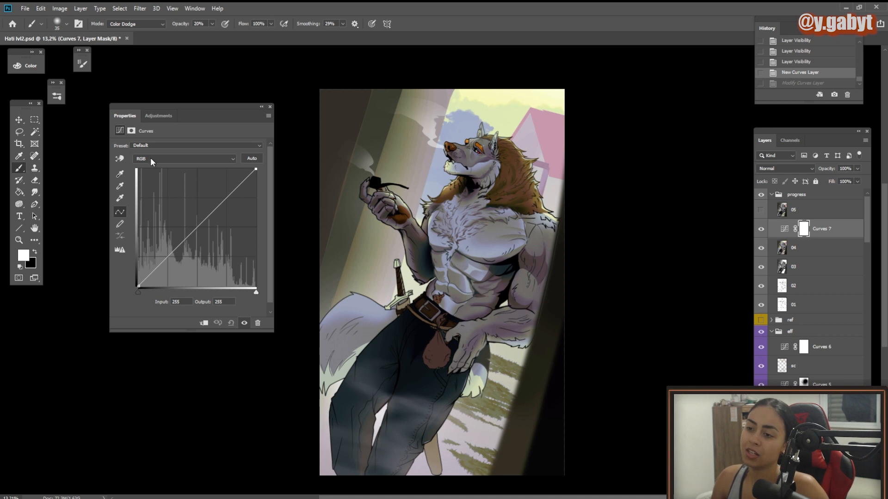
# Review the Red, Green and Blue channels of the new curve and leave the Red channel selected.
pyautogui.click(150, 158)
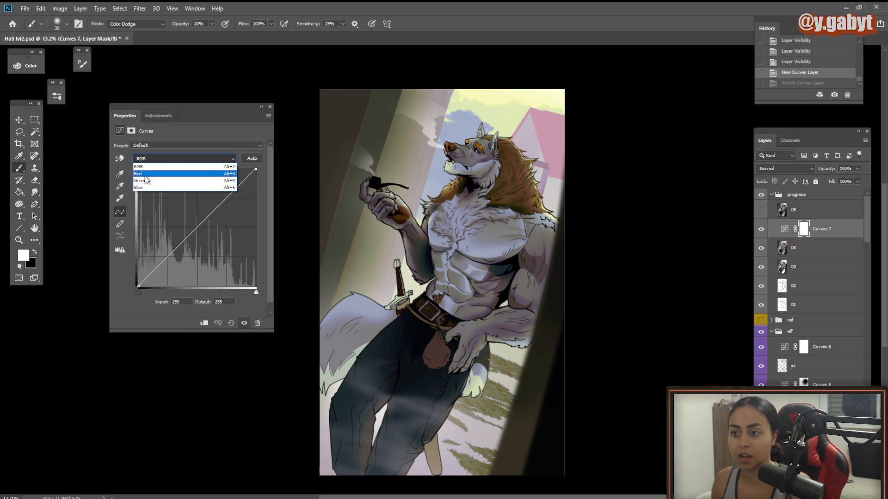
pyautogui.click(140, 174)
pyautogui.click(143, 160)
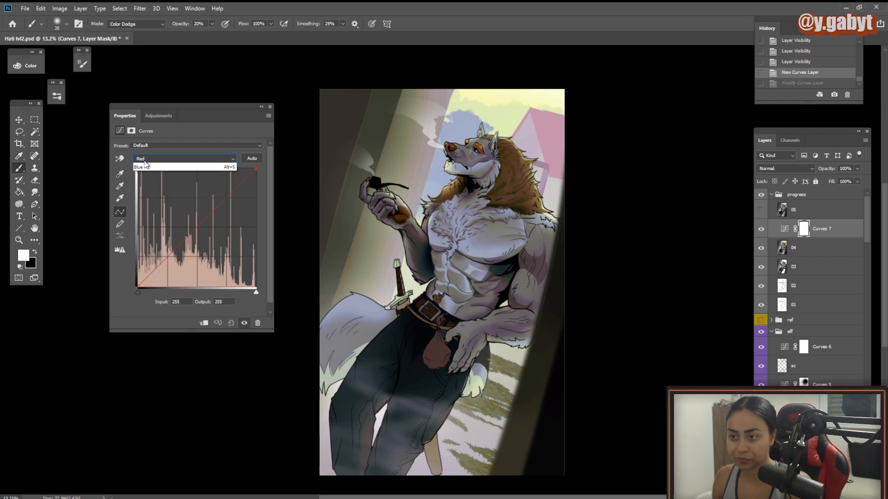
pyautogui.click(148, 167)
pyautogui.click(148, 160)
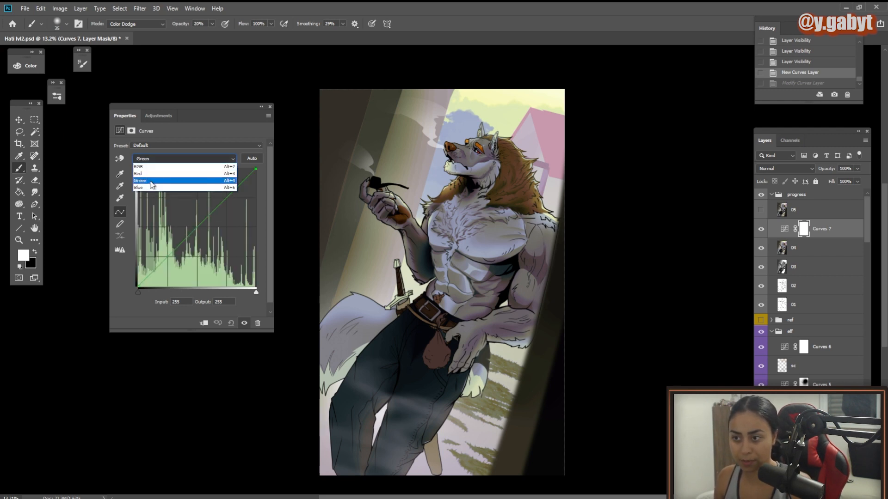
pyautogui.click(143, 189)
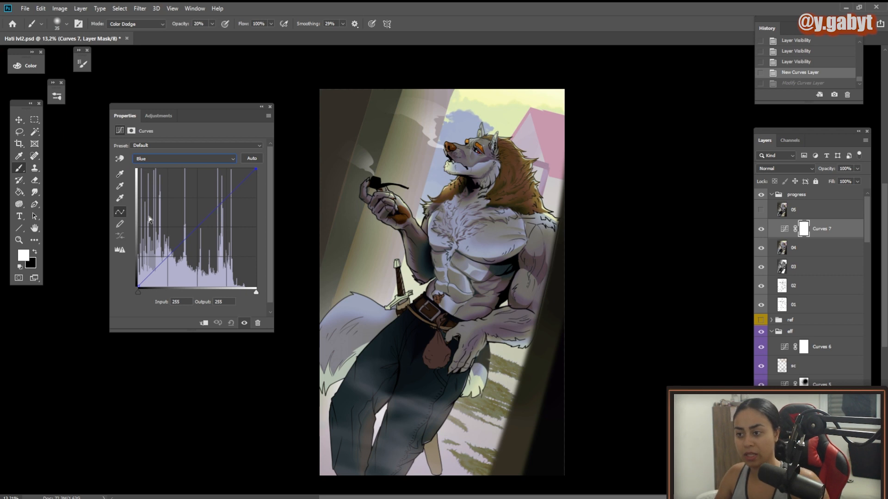
pyautogui.click(218, 162)
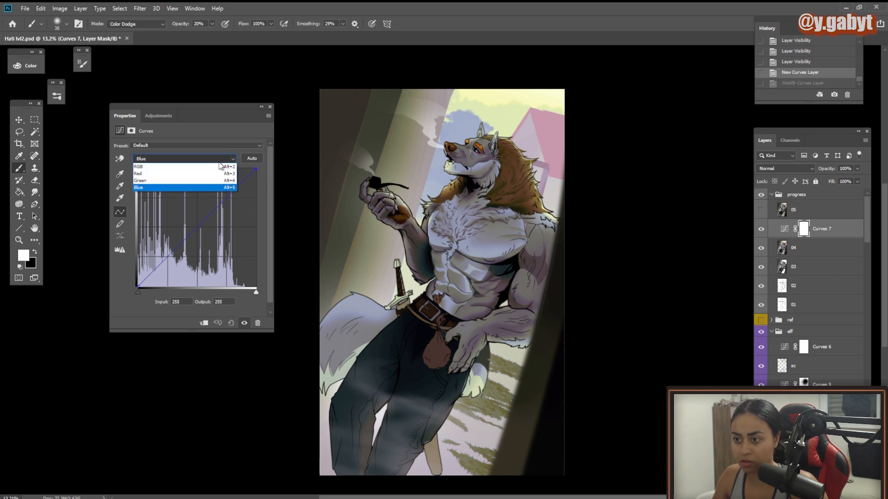
pyautogui.click(193, 180)
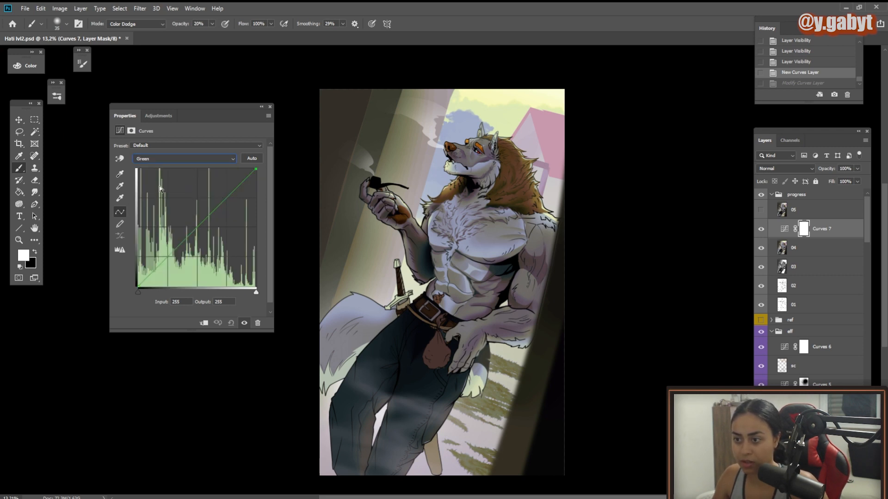
pyautogui.click(159, 158)
pyautogui.click(156, 174)
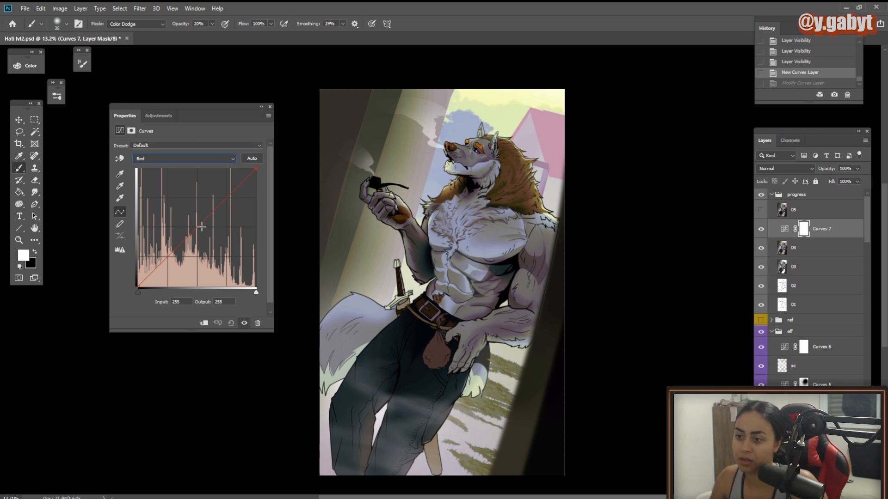
pyautogui.click(175, 162)
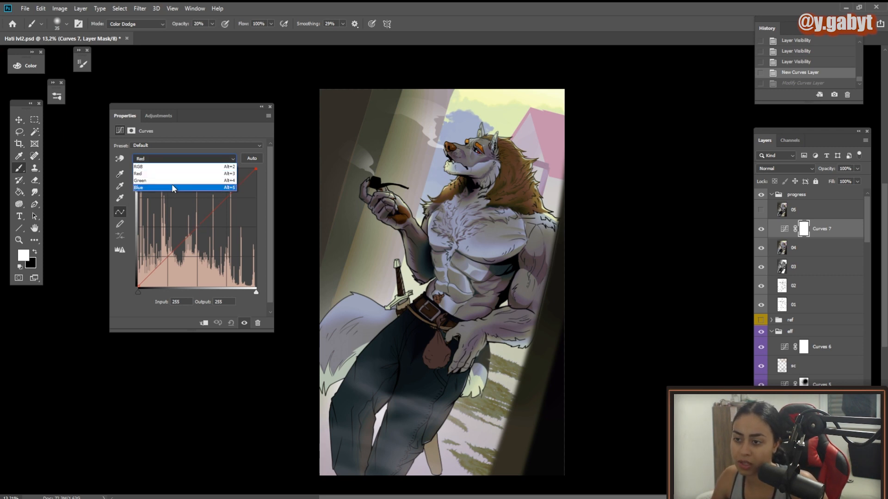
pyautogui.click(171, 174)
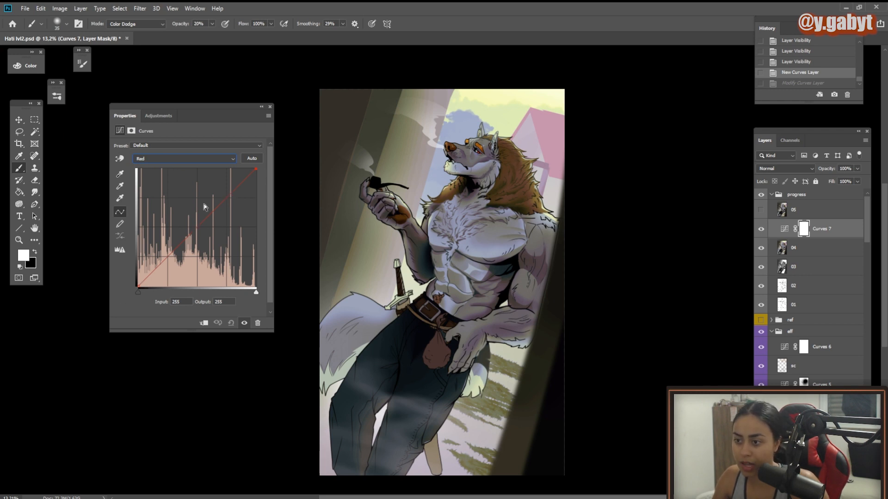
pyautogui.moveTo(208, 216)
pyautogui.mouseDown()
pyautogui.moveTo(207, 178)
pyautogui.moveTo(210, 209)
pyautogui.moveTo(208, 178)
pyautogui.moveTo(212, 207)
pyautogui.moveTo(196, 186)
pyautogui.moveTo(202, 279)
pyautogui.moveTo(199, 227)
pyautogui.mouseUp()
pyautogui.moveTo(191, 172); pyautogui.dragTo(256, 168)
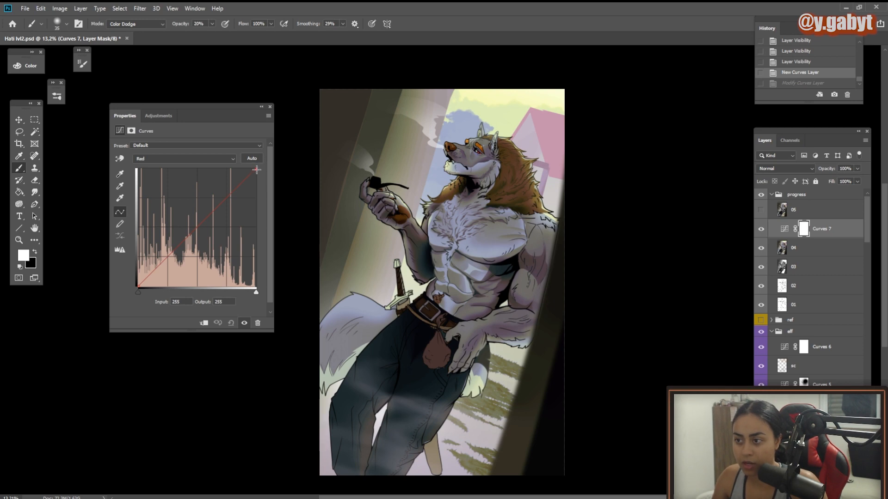
# Try lowering the red curve's highlight endpoint to output 95 and raising its shadow endpoint, undoing each change.
pyautogui.moveTo(257, 169); pyautogui.dragTo(265, 242)
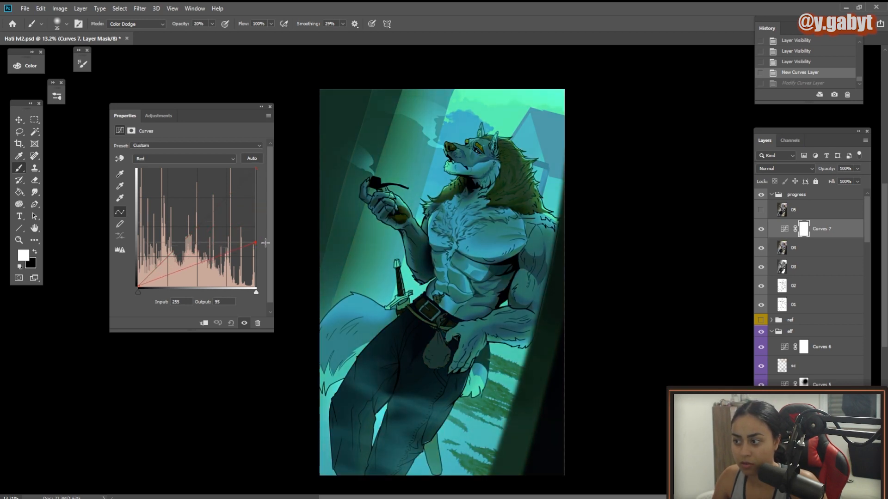
pyautogui.hotkey('ctrl', 'z')
pyautogui.moveTo(139, 287); pyautogui.dragTo(133, 261)
pyautogui.hotkey('ctrl', 'z')
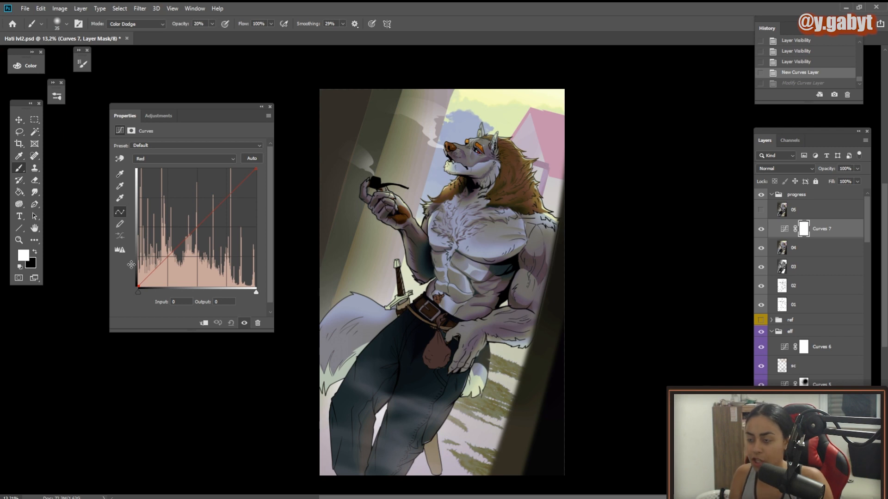
# Set the red curve's shadow endpoint to output 10 and highlight endpoint to 228, toggling the adjustment to compare before and after.
pyautogui.moveTo(138, 286)
pyautogui.mouseDown()
pyautogui.moveTo(134, 266)
pyautogui.moveTo(134, 281)
pyautogui.mouseUp()
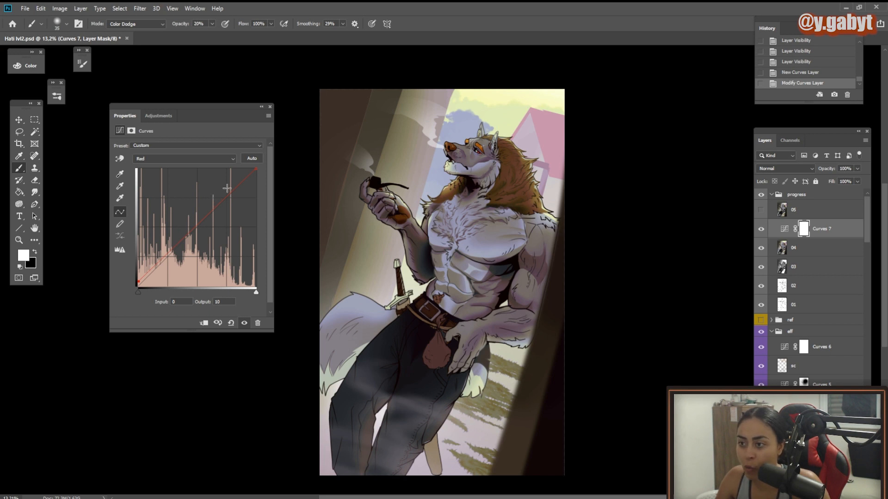
pyautogui.moveTo(256, 170); pyautogui.dragTo(259, 181)
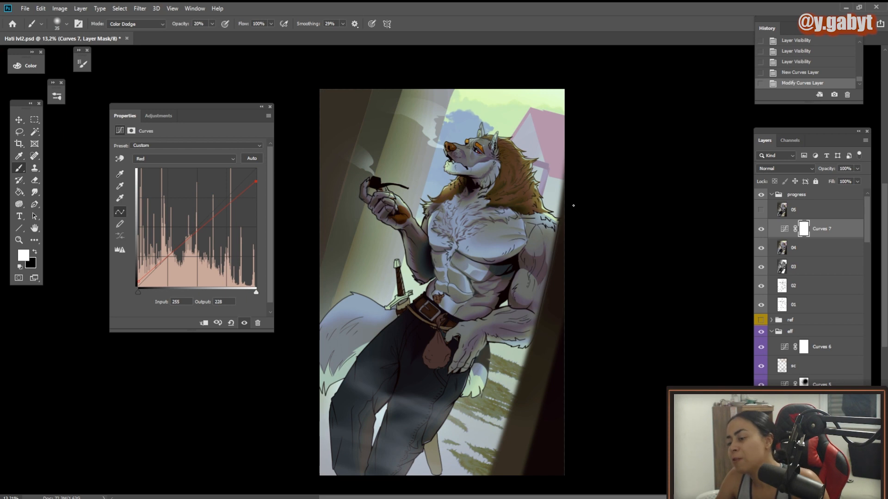
pyautogui.click(762, 230)
pyautogui.click(761, 230)
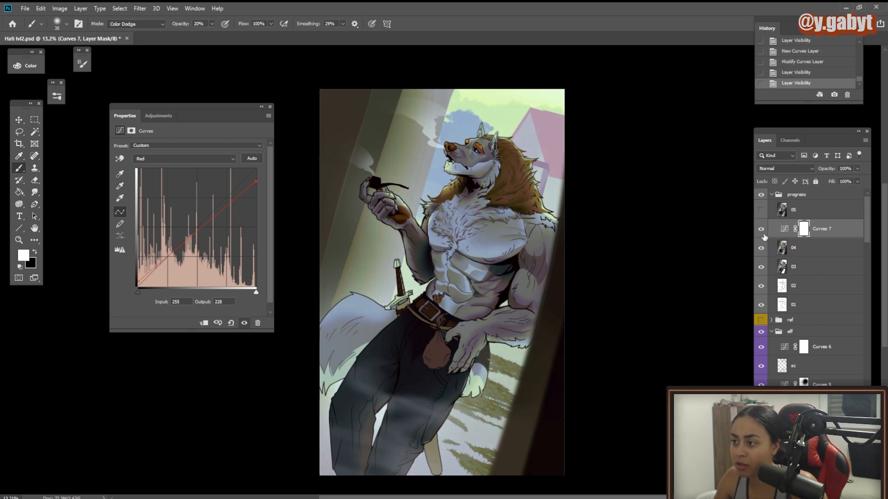
# Toggle the Curves 7 adjustment to compare before and after, and restore the red curve's endpoints to outputs 0 and 255.
pyautogui.click(761, 229)
pyautogui.click(762, 232)
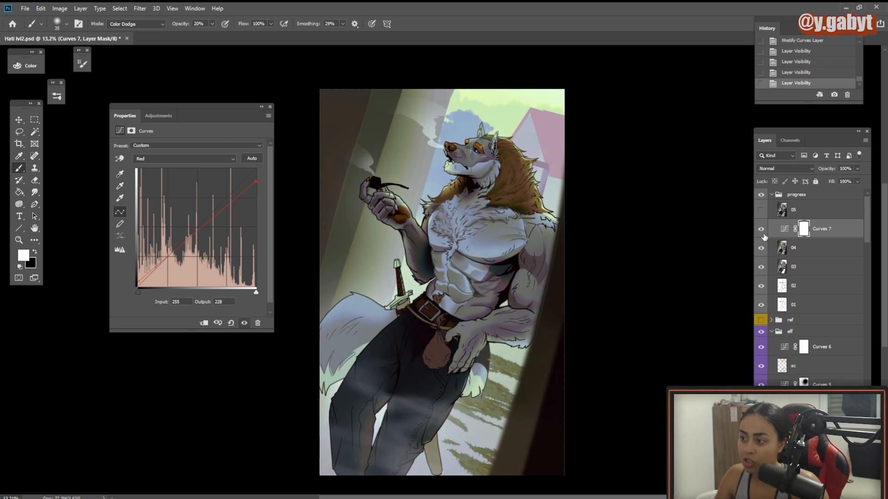
pyautogui.click(762, 231)
pyautogui.click(761, 230)
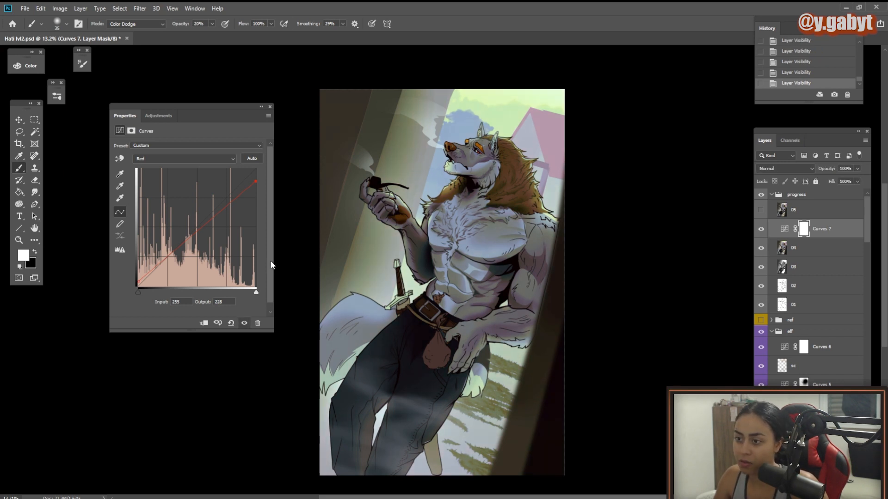
pyautogui.moveTo(256, 182); pyautogui.dragTo(255, 170)
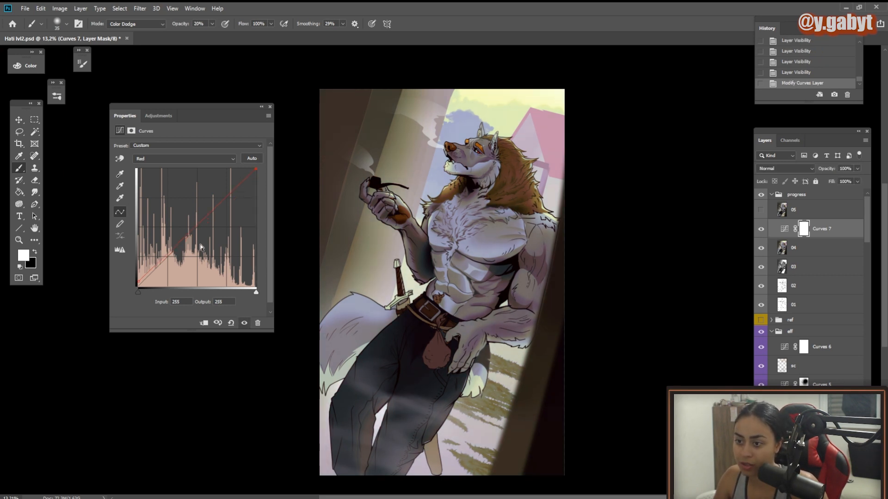
pyautogui.click(138, 286)
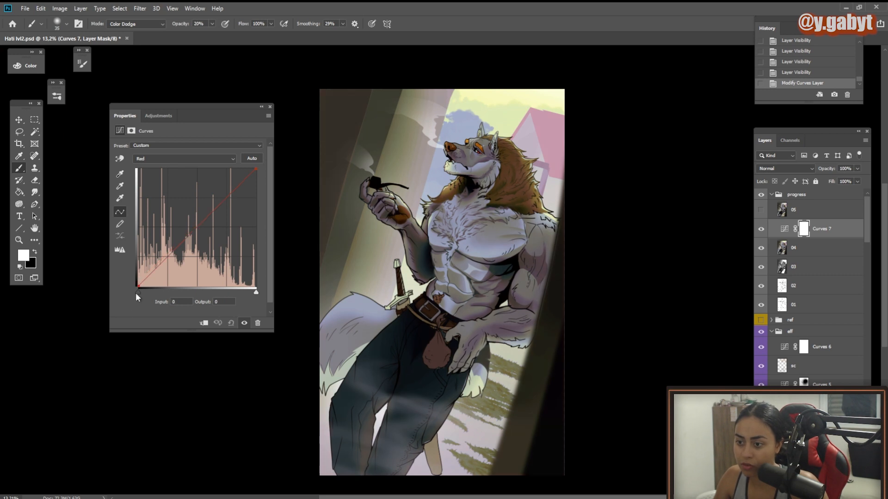
# Try moving the red channel's black point to input 68 and its white point inward, undoing each change.
pyautogui.moveTo(136, 294)
pyautogui.mouseDown()
pyautogui.moveTo(159, 294)
pyautogui.moveTo(127, 296)
pyautogui.moveTo(150, 291)
pyautogui.mouseUp()
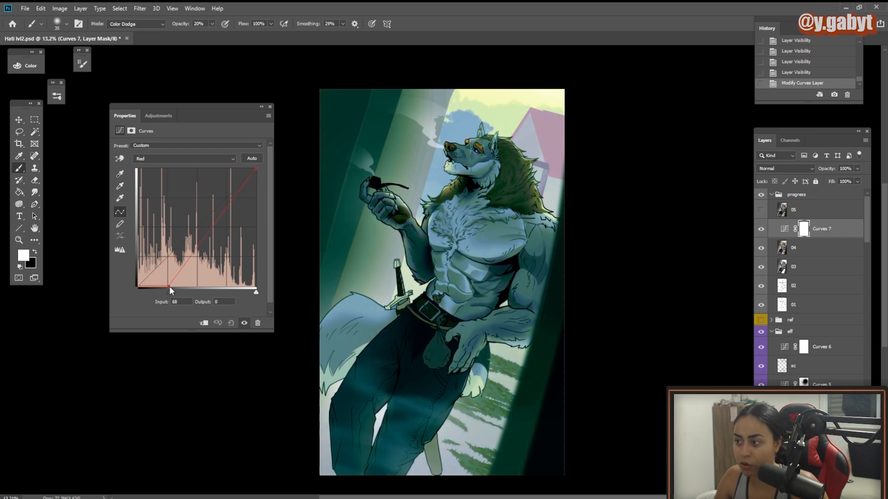
pyautogui.click(231, 323)
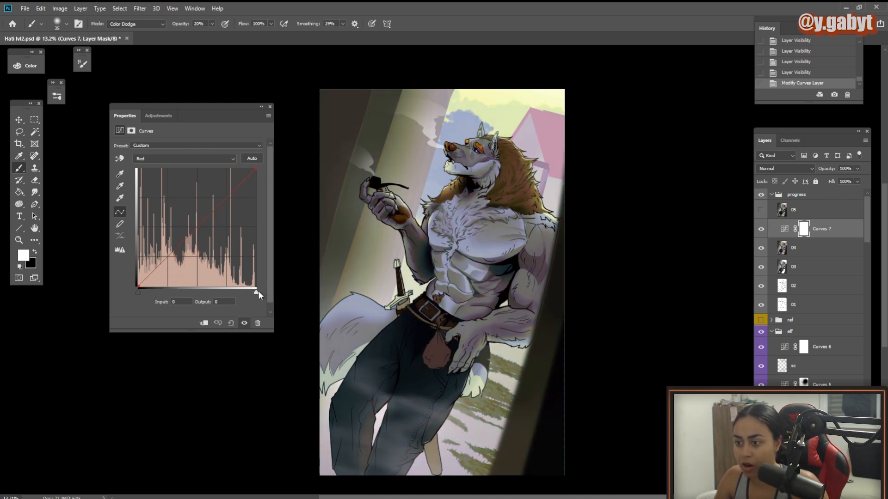
pyautogui.moveTo(257, 292); pyautogui.dragTo(228, 293)
pyautogui.hotkey('ctrl', 'z')
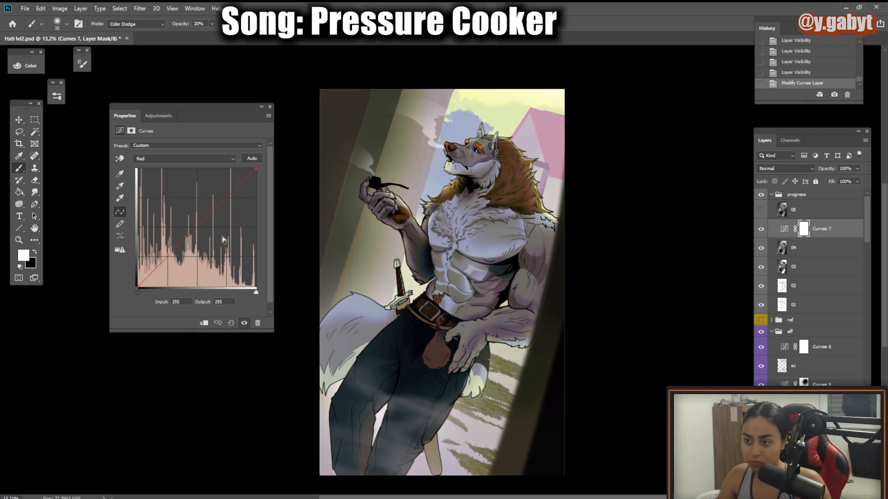
# Add a midtone point, a highlight point at 187/185 and a shadow point at 59/58 to the red curve, testing slight shifts of each.
pyautogui.click(199, 228)
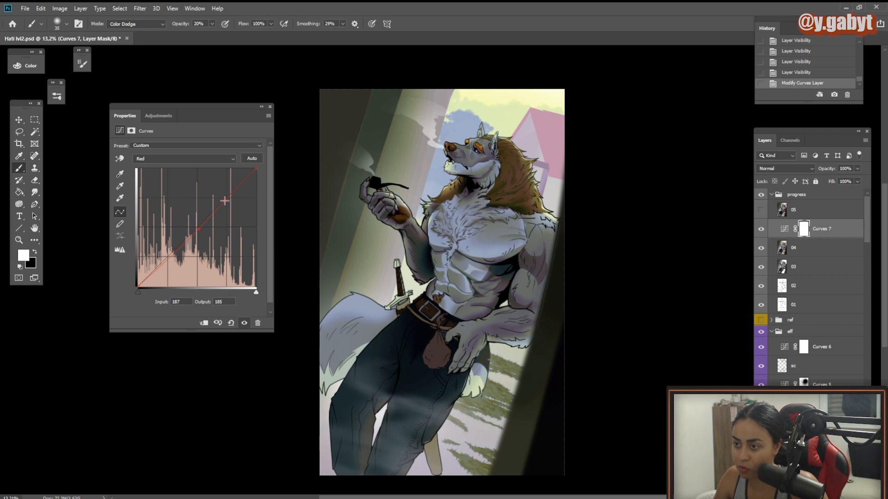
pyautogui.click(225, 201)
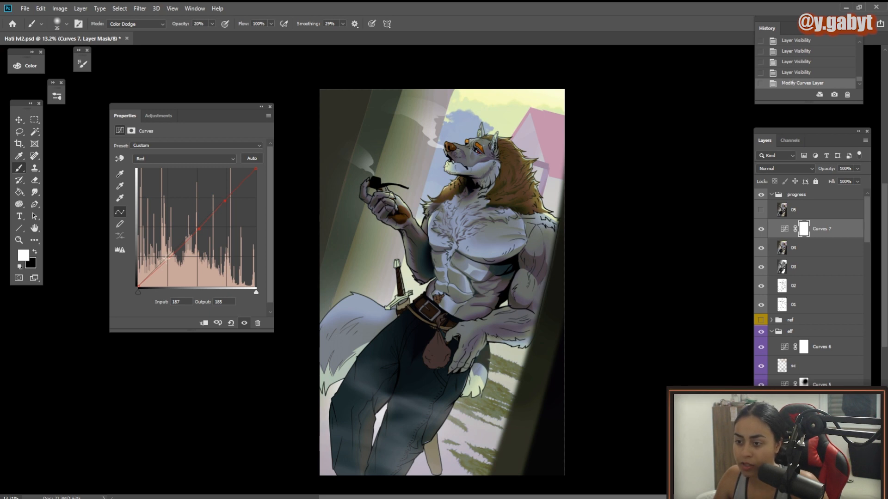
pyautogui.click(165, 260)
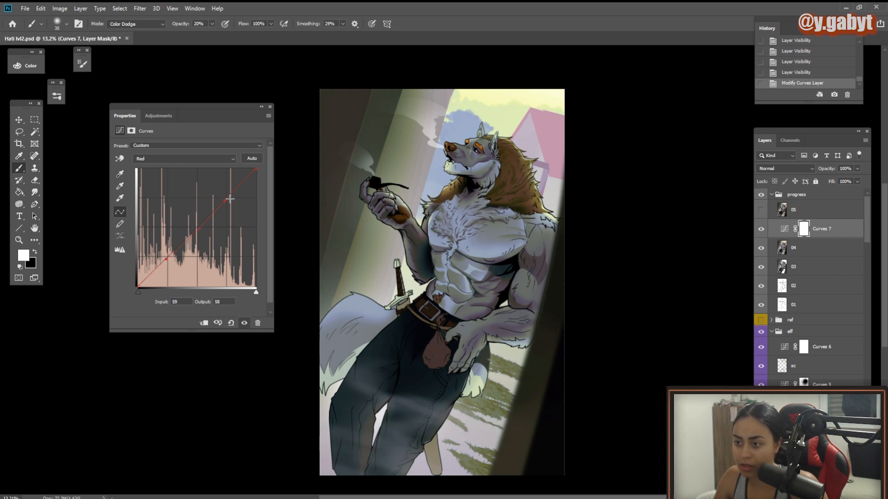
pyautogui.moveTo(199, 229); pyautogui.dragTo(199, 233)
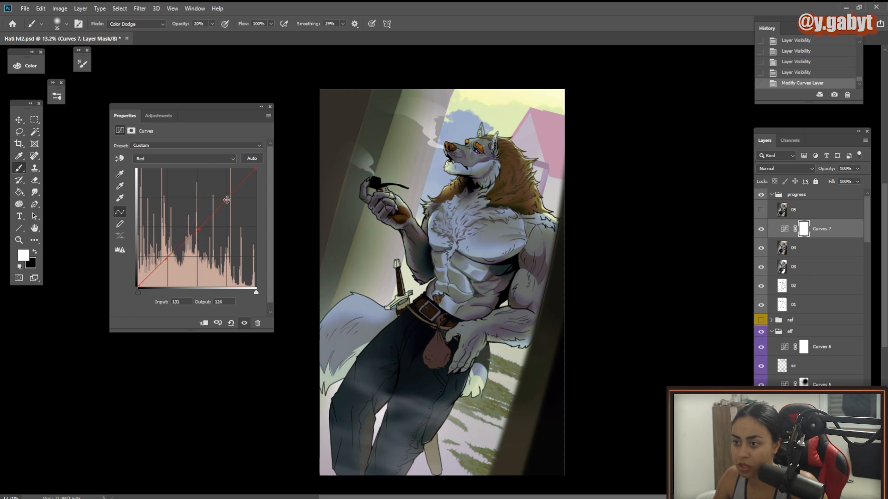
pyautogui.moveTo(225, 201)
pyautogui.mouseDown()
pyautogui.moveTo(226, 189)
pyautogui.moveTo(225, 202)
pyautogui.mouseUp()
pyautogui.moveTo(168, 261); pyautogui.dragTo(167, 262)
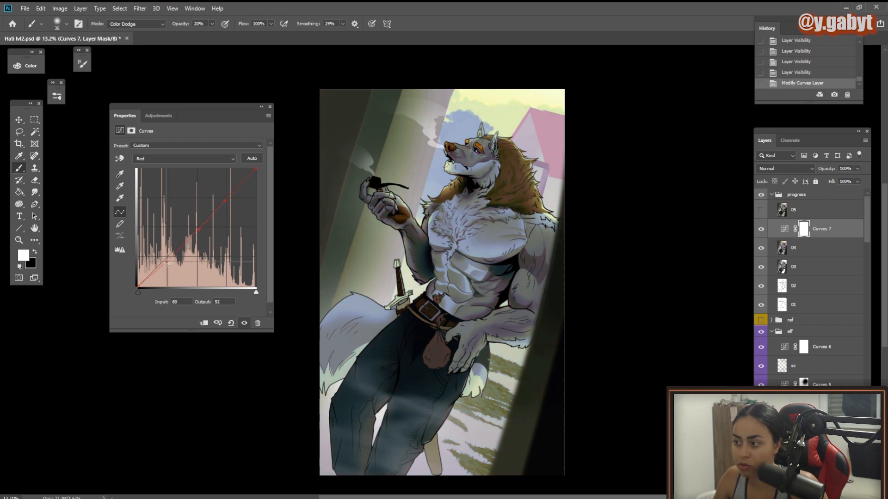
# In the Green channel, add a midtone point, a highlight point at 193/194 and a shadow point at 61/64, testing slight shifts.
pyautogui.click(165, 159)
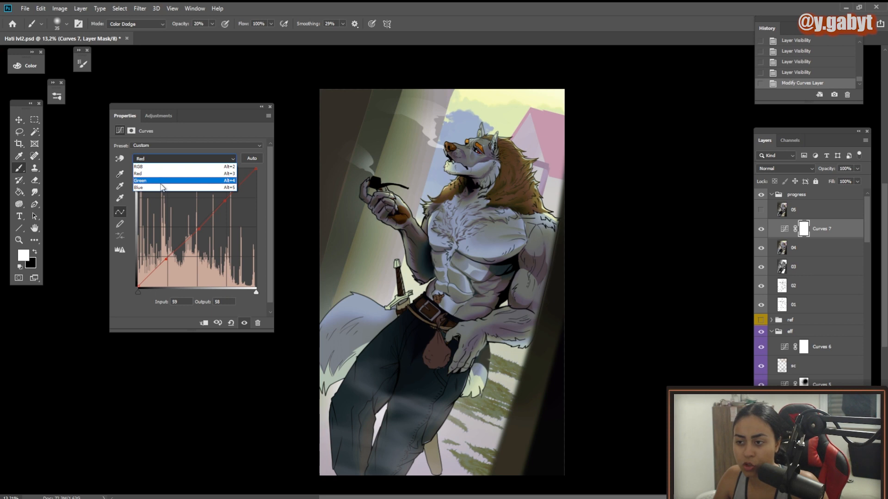
pyautogui.click(162, 181)
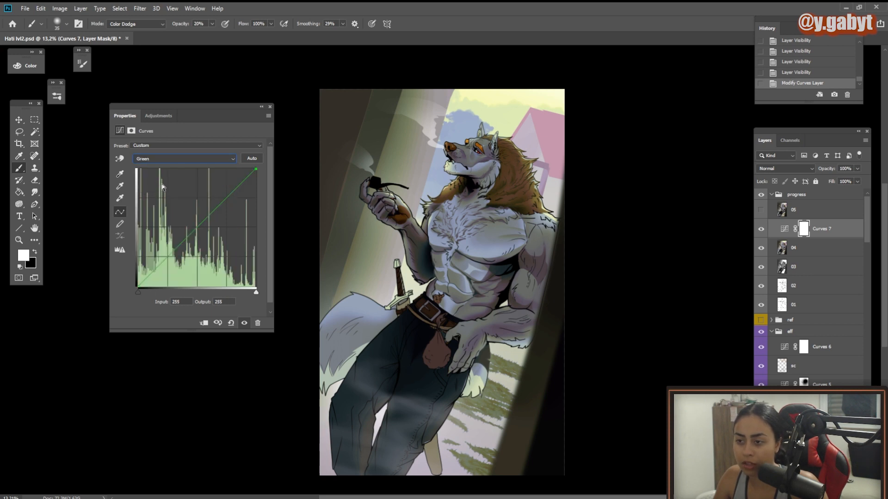
pyautogui.click(196, 228)
pyautogui.click(226, 198)
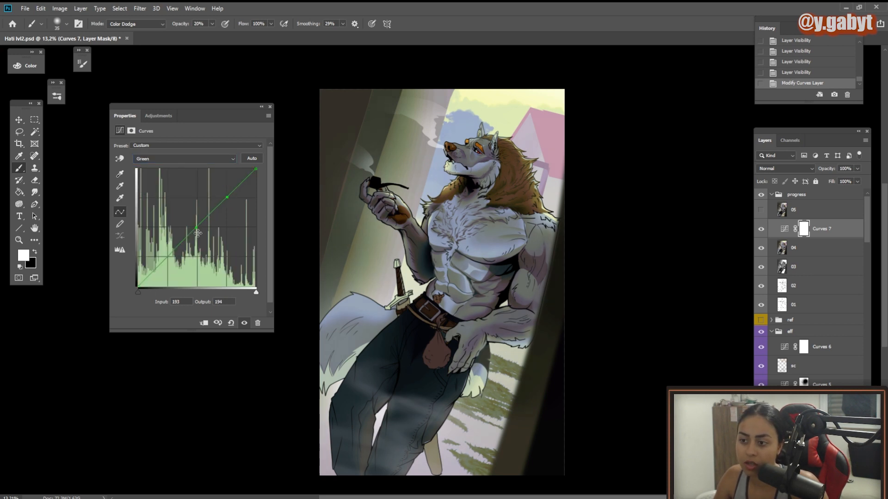
pyautogui.click(166, 255)
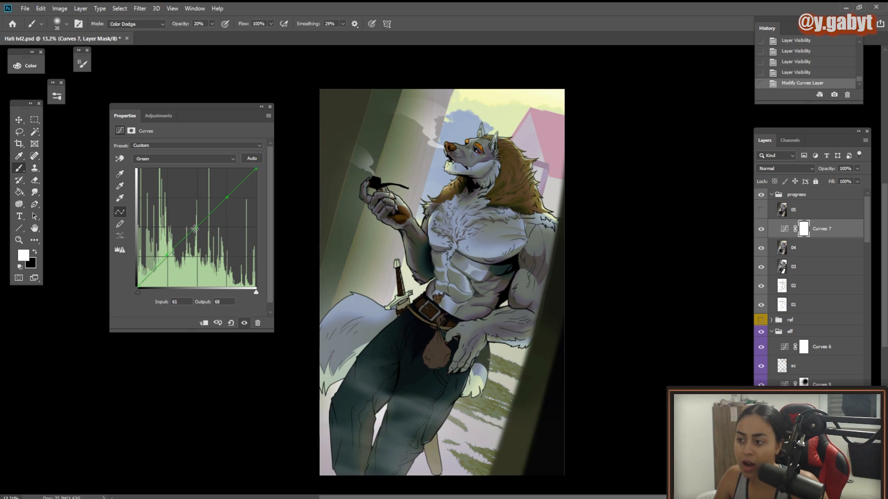
pyautogui.moveTo(195, 229)
pyautogui.mouseDown()
pyautogui.moveTo(195, 239)
pyautogui.moveTo(196, 228)
pyautogui.mouseUp()
pyautogui.moveTo(167, 257)
pyautogui.mouseDown()
pyautogui.moveTo(167, 265)
pyautogui.moveTo(171, 254)
pyautogui.mouseUp()
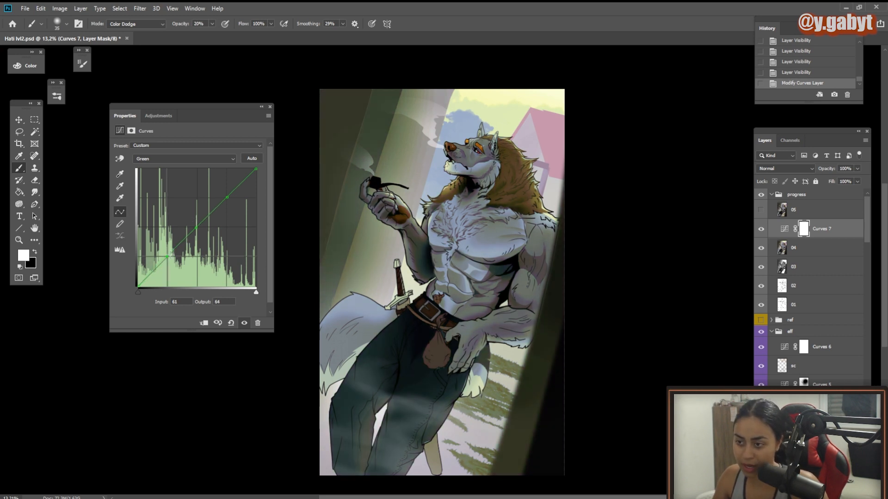
# In the Blue channel, add a midtone point at 128/126, a highlight point and a shadow point at 62/60.
pyautogui.click(155, 159)
pyautogui.click(156, 187)
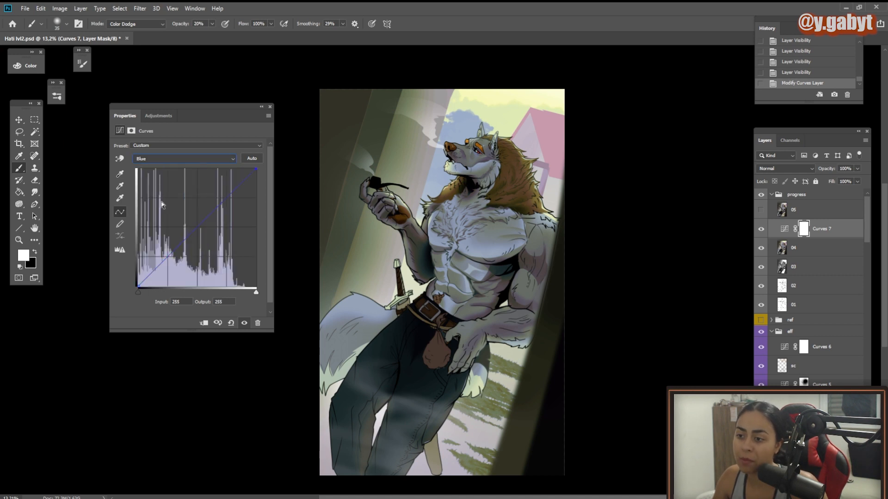
pyautogui.click(198, 228)
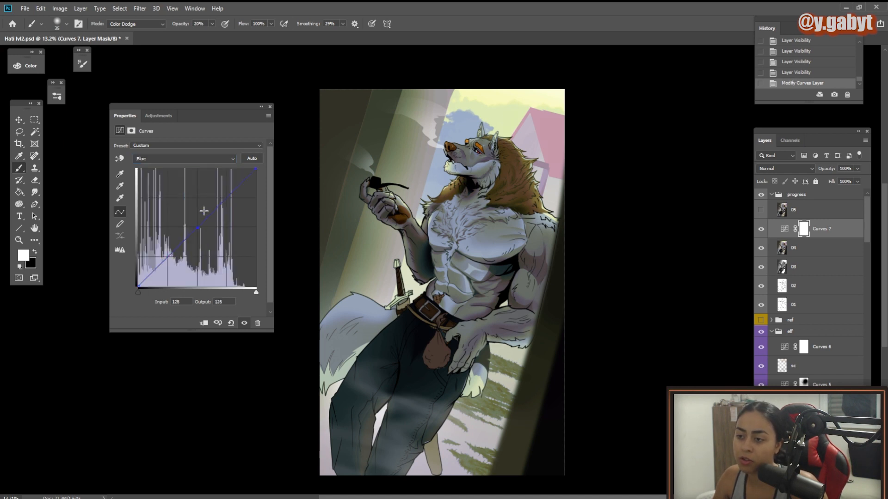
pyautogui.click(226, 198)
pyautogui.click(168, 258)
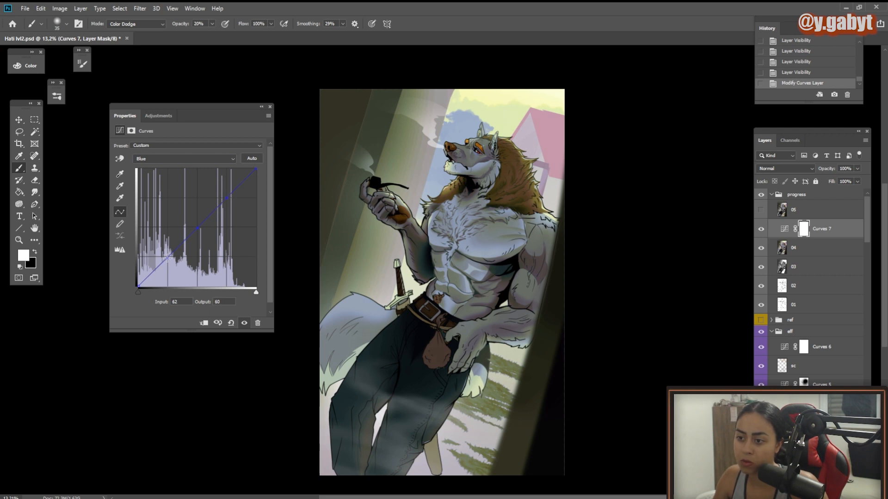
# Raise the blue curve's midtones to output 148 at input 128, and add points at 207/210 and 27/27 to contain highlights and shadows.
pyautogui.moveTo(197, 230)
pyautogui.mouseDown()
pyautogui.moveTo(197, 206)
pyautogui.moveTo(197, 219)
pyautogui.mouseUp()
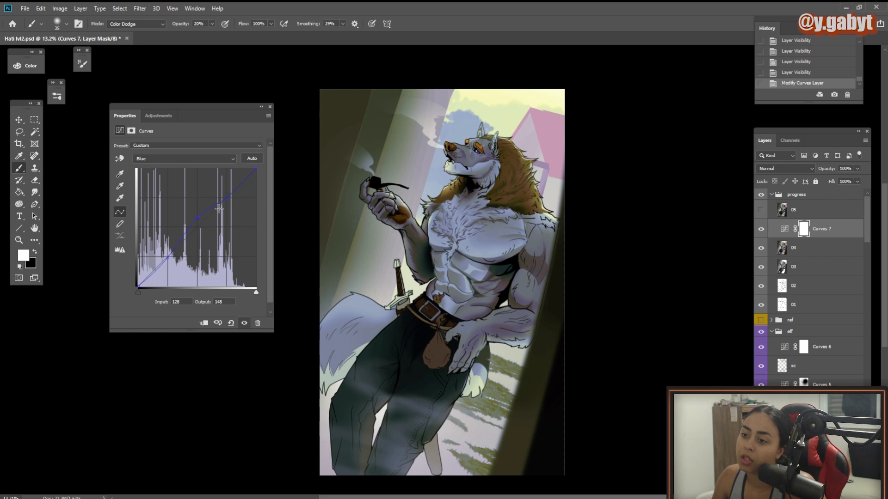
pyautogui.moveTo(225, 200)
pyautogui.mouseDown()
pyautogui.moveTo(227, 214)
pyautogui.moveTo(227, 184)
pyautogui.moveTo(227, 219)
pyautogui.moveTo(225, 194)
pyautogui.moveTo(254, 174)
pyautogui.moveTo(248, 183)
pyautogui.moveTo(241, 175)
pyautogui.moveTo(227, 204)
pyautogui.moveTo(223, 189)
pyautogui.moveTo(234, 188)
pyautogui.mouseUp()
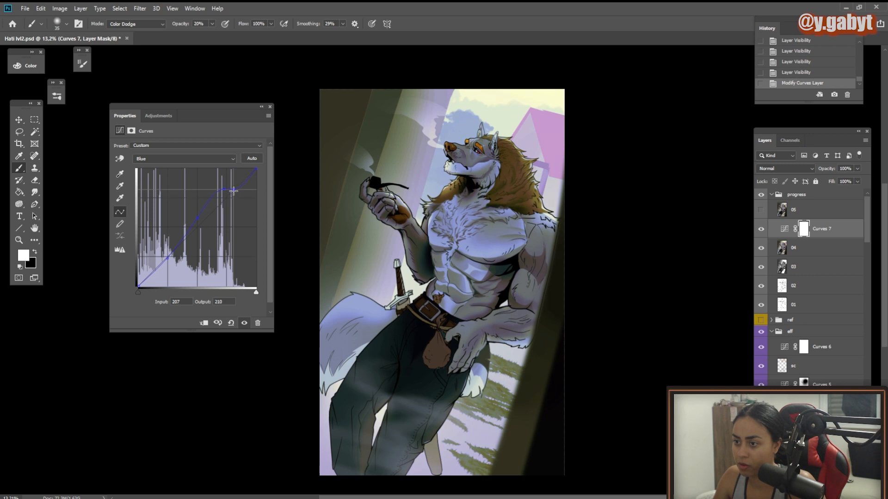
pyautogui.moveTo(167, 259); pyautogui.dragTo(151, 273)
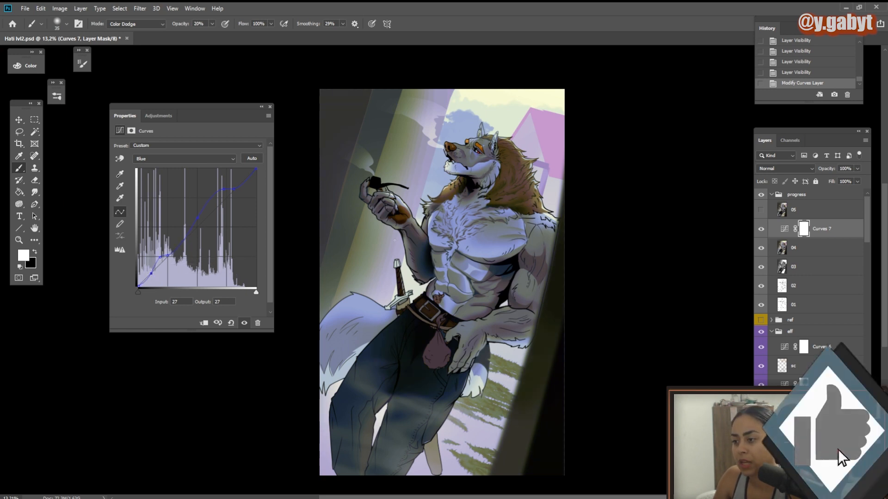
pyautogui.scroll(-3, 395, 240)
pyautogui.scroll(2, 384, 233)
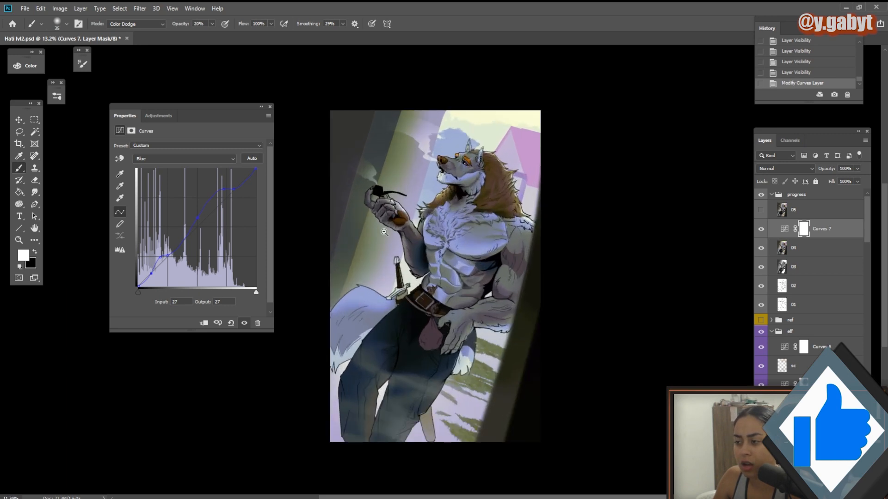
pyautogui.scroll(1, 391, 237)
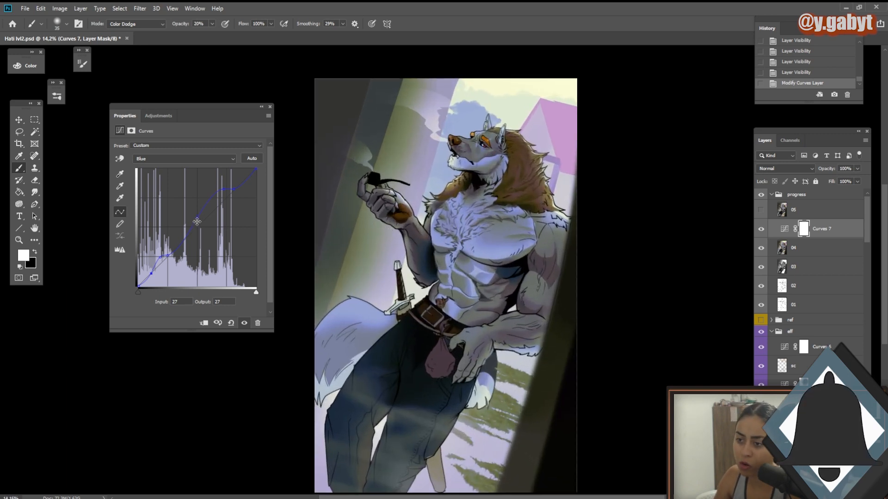
pyautogui.moveTo(197, 222)
pyautogui.mouseDown()
pyautogui.moveTo(202, 234)
pyautogui.moveTo(201, 218)
pyautogui.mouseUp()
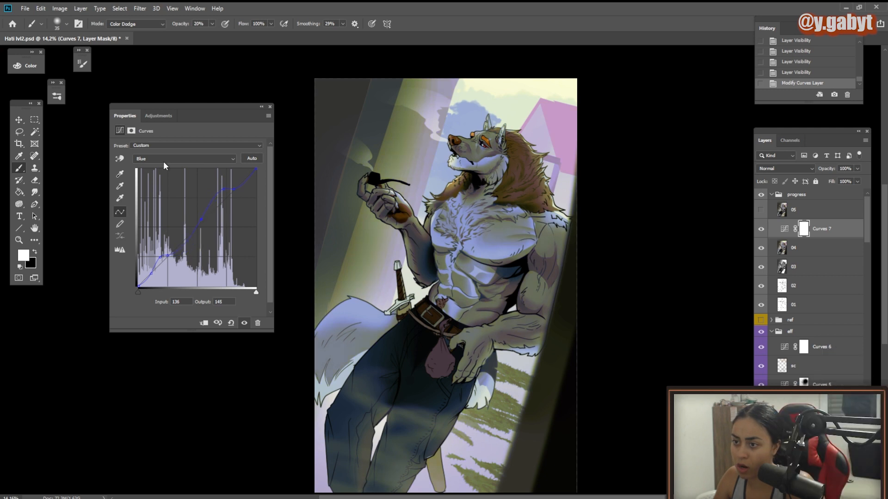
# On the green curve, raise the highlights to output 223 at input 194, lower the shadows and adjust the midtones at input 151.
pyautogui.click(163, 160)
pyautogui.click(168, 180)
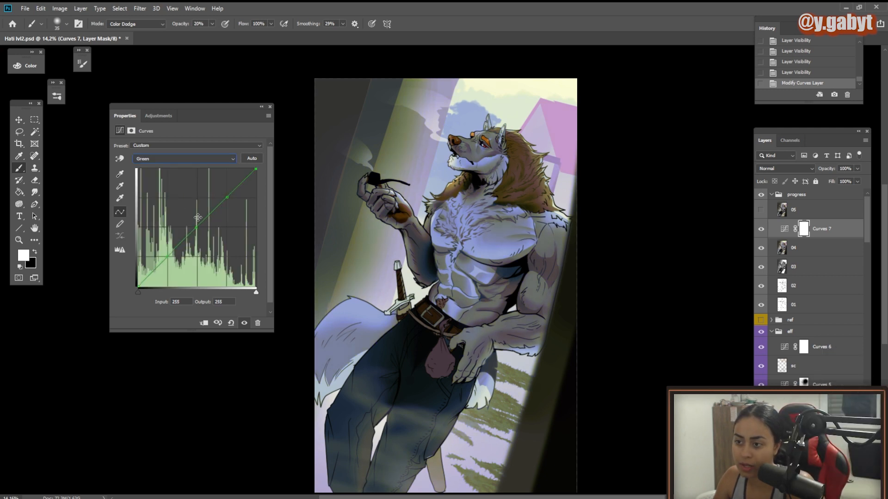
pyautogui.moveTo(199, 226)
pyautogui.mouseDown()
pyautogui.moveTo(199, 218)
pyautogui.moveTo(196, 228)
pyautogui.mouseUp()
pyautogui.moveTo(227, 198); pyautogui.dragTo(228, 198)
pyautogui.click(160, 159)
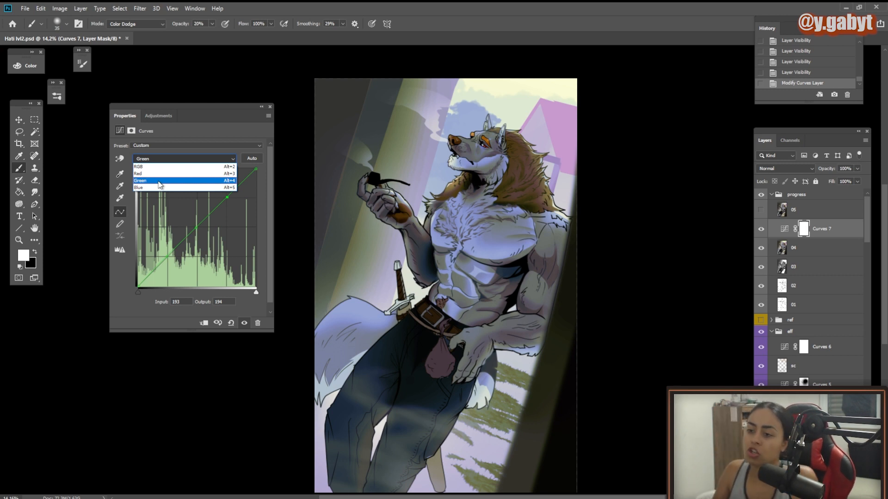
pyautogui.click(159, 182)
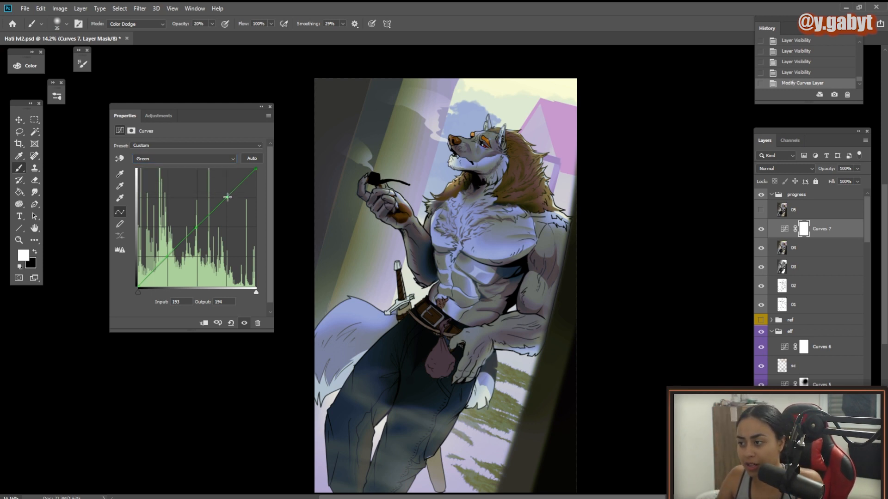
pyautogui.moveTo(227, 197); pyautogui.dragTo(227, 183)
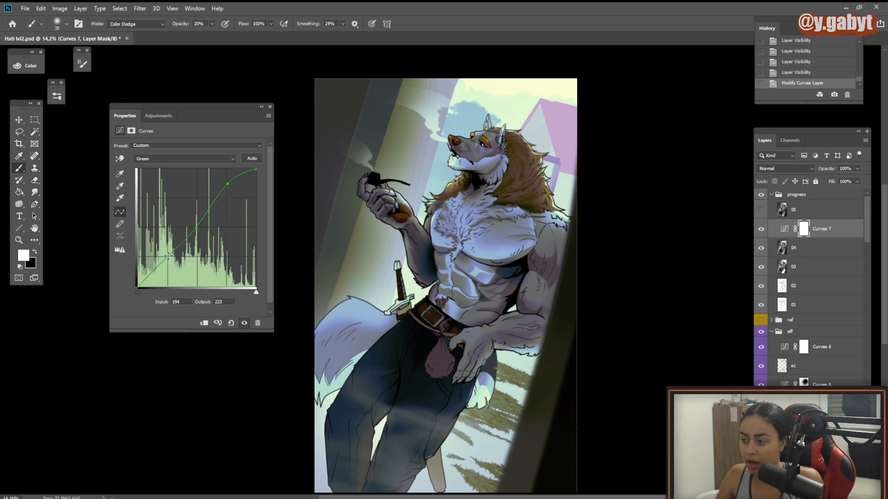
pyautogui.moveTo(168, 255); pyautogui.dragTo(208, 209)
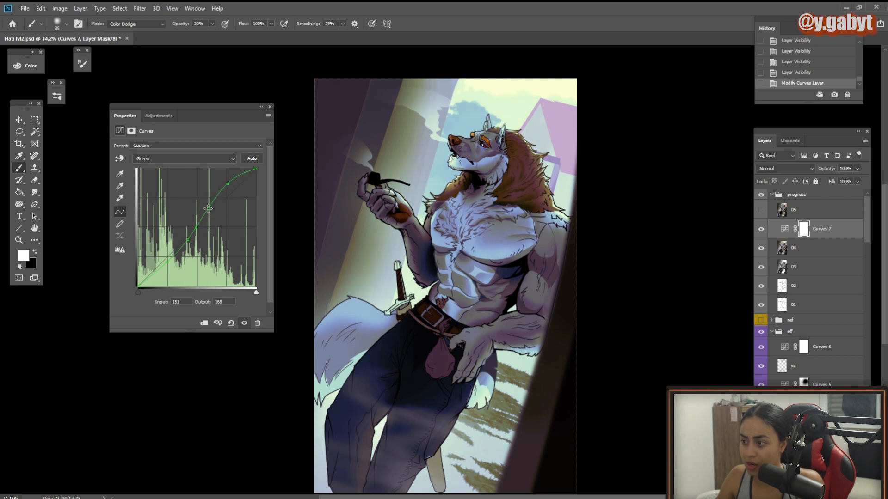
# On the red curve, lift the highlights slightly, raise the midtones to output 134 at input 127 and lower the shadows to 51 at input 59.
pyautogui.click(153, 188)
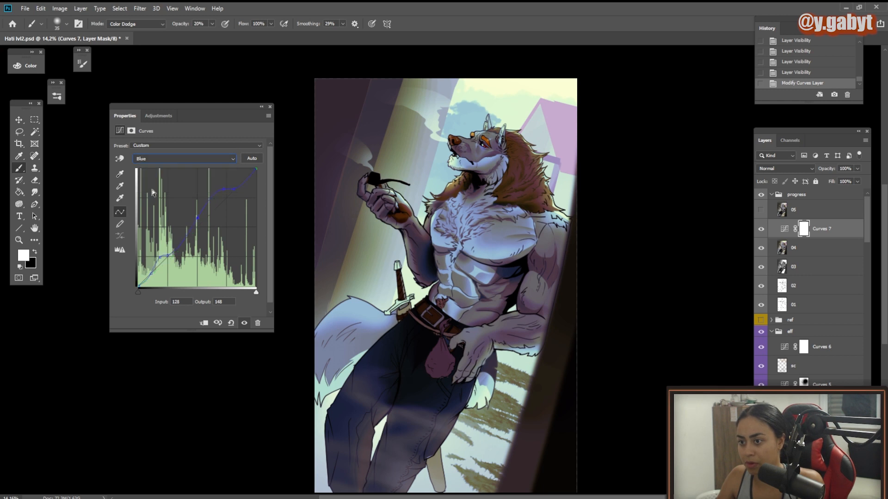
pyautogui.click(180, 158)
pyautogui.click(180, 173)
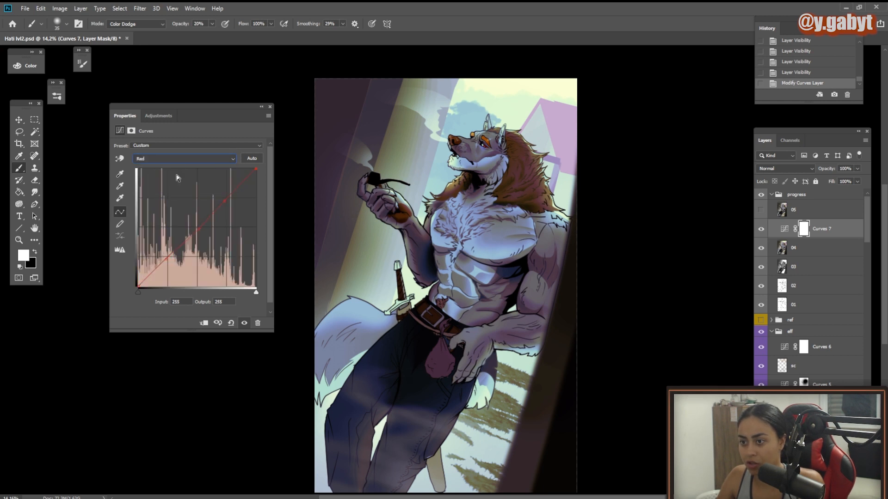
pyautogui.moveTo(202, 228); pyautogui.dragTo(228, 193)
pyautogui.moveTo(199, 232); pyautogui.dragTo(197, 225)
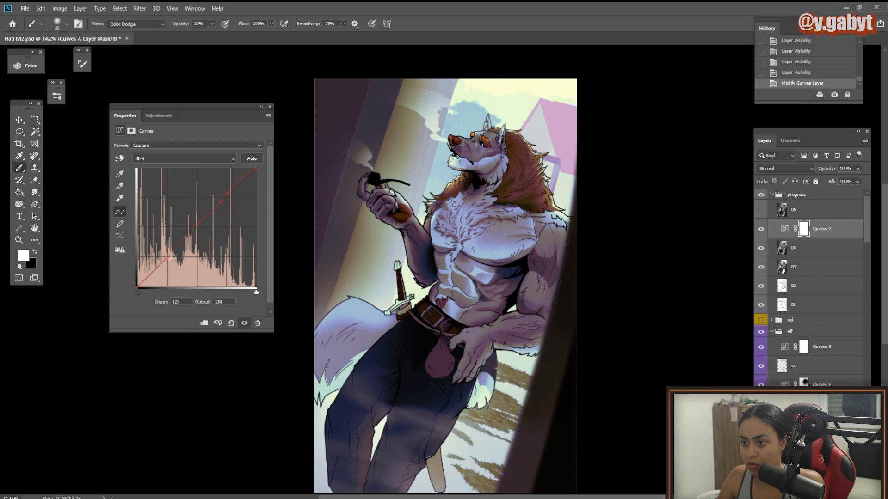
pyautogui.moveTo(170, 259); pyautogui.dragTo(170, 263)
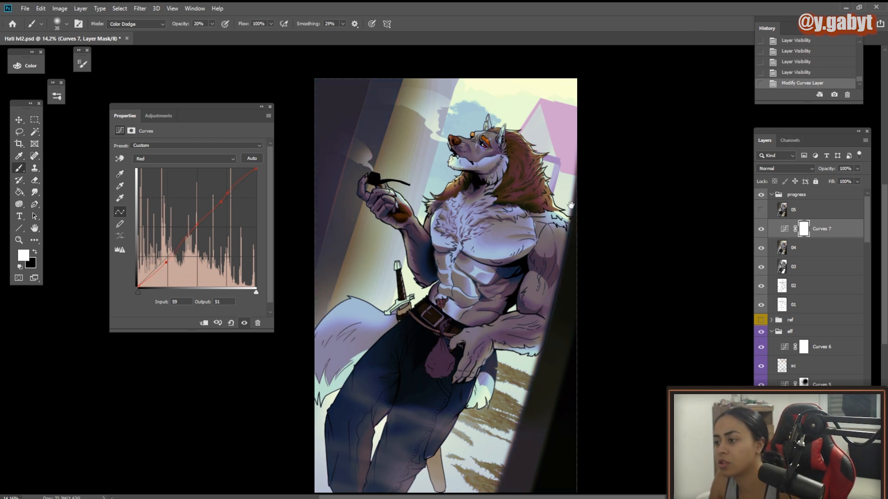
# Compare the whole painting with and without the Curves 7 adjustment by toggling the layer's visibility.
pyautogui.scroll(-3, 524, 198)
pyautogui.scroll(2, 561, 205)
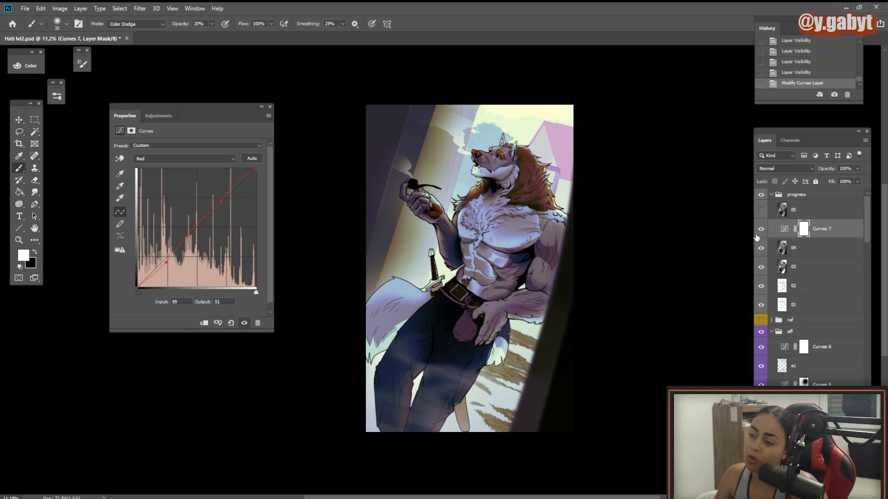
pyautogui.click(757, 236)
pyautogui.click(760, 229)
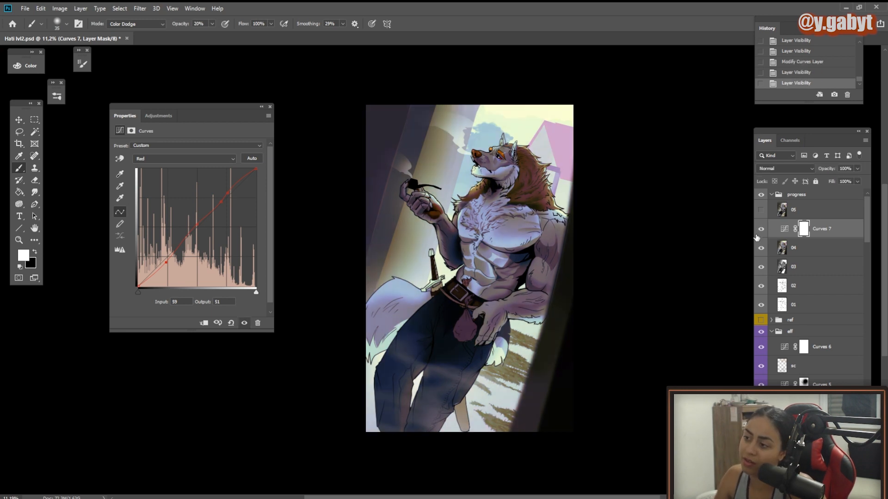
pyautogui.click(760, 228)
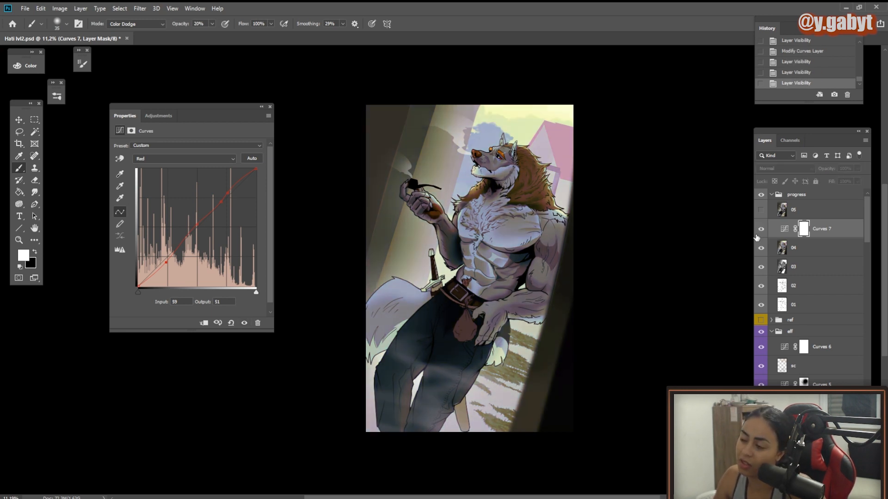
pyautogui.click(757, 236)
pyautogui.click(760, 229)
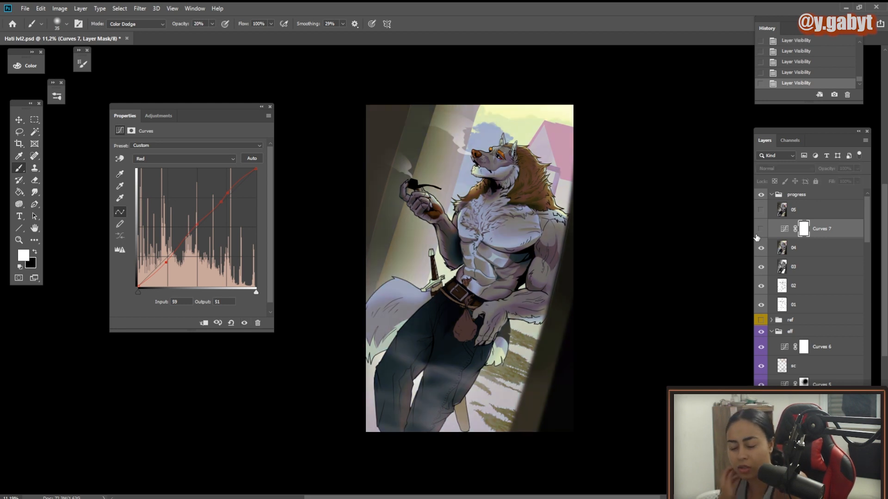
pyautogui.click(756, 235)
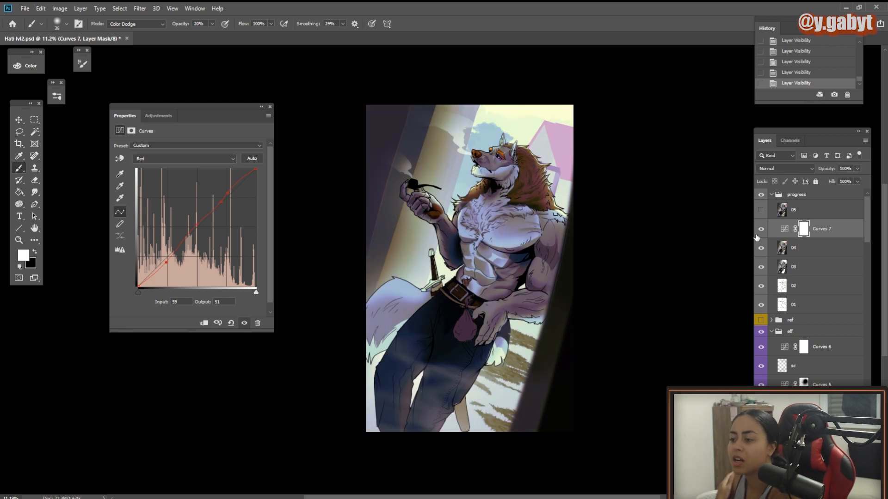
pyautogui.click(756, 236)
pyautogui.click(757, 236)
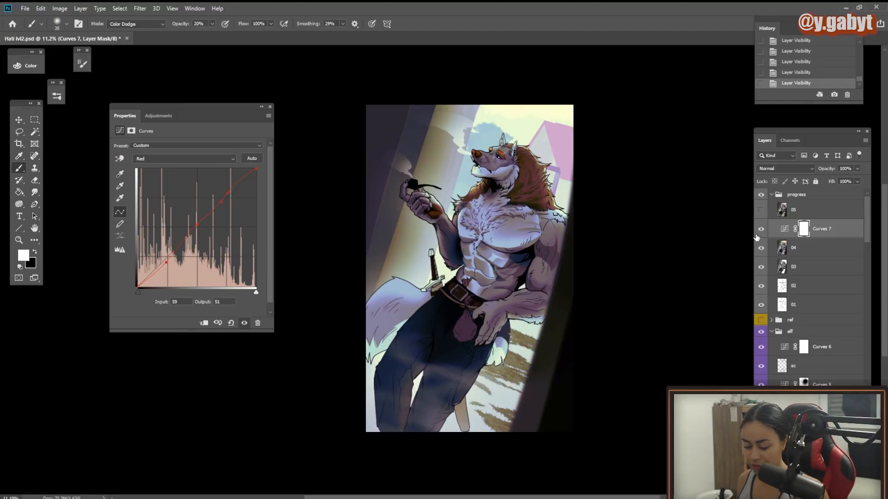
# Select the Curves 7 layer mask and enlarge the soft brush to 2200 px.
pyautogui.click(805, 230)
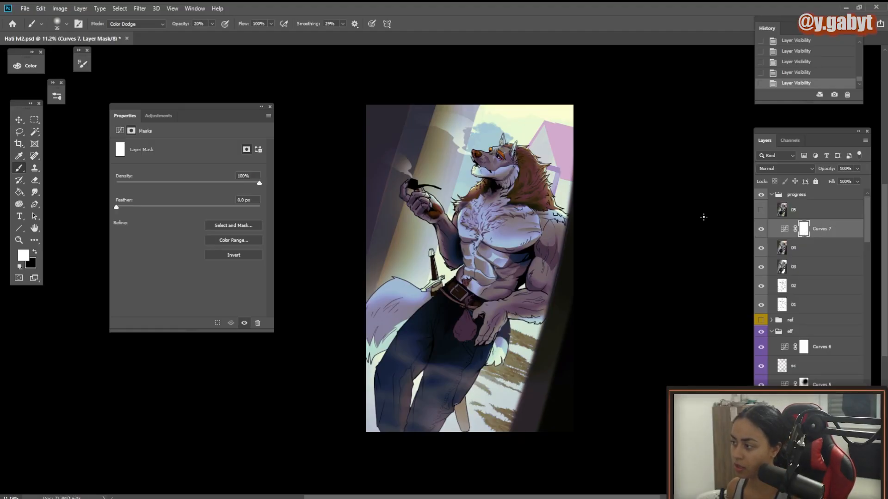
pyautogui.rightClick(424, 181)
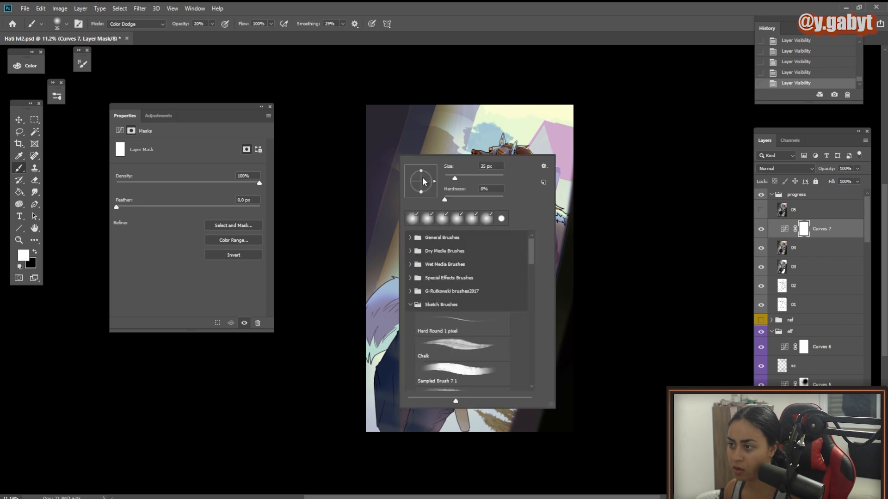
pyautogui.click(499, 179)
pyautogui.press('Return')
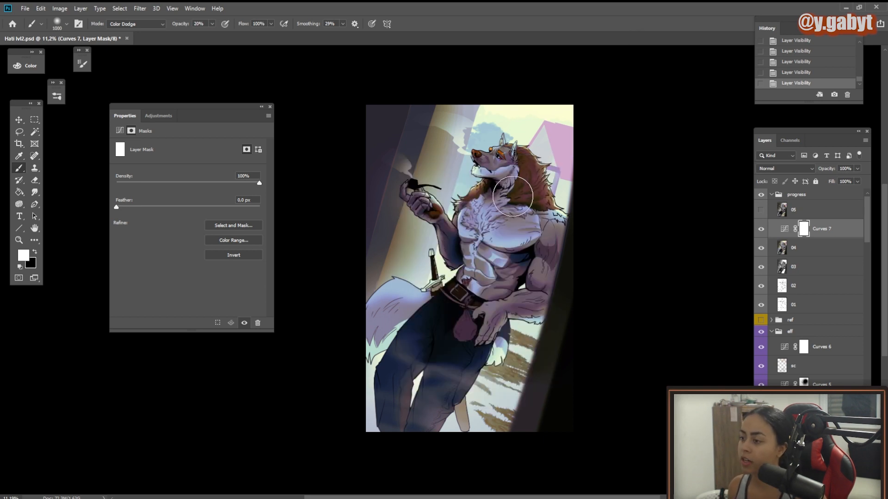
pyautogui.press(']')
pyautogui.press(']')
pyautogui.press(']')
pyautogui.press(']')
pyautogui.press(']')
pyautogui.press(']')
pyautogui.press(']')
pyautogui.press(']')
pyautogui.press(']')
pyautogui.press(']')
pyautogui.press(']')
pyautogui.press(']')
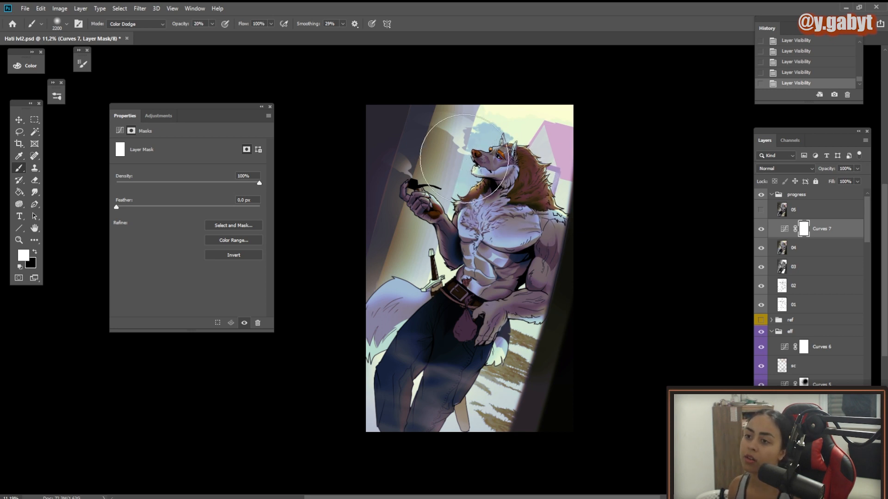
# Set the brush's blending mode to Normal and its opacity to 100%.
pyautogui.click(131, 24)
pyautogui.click(139, 30)
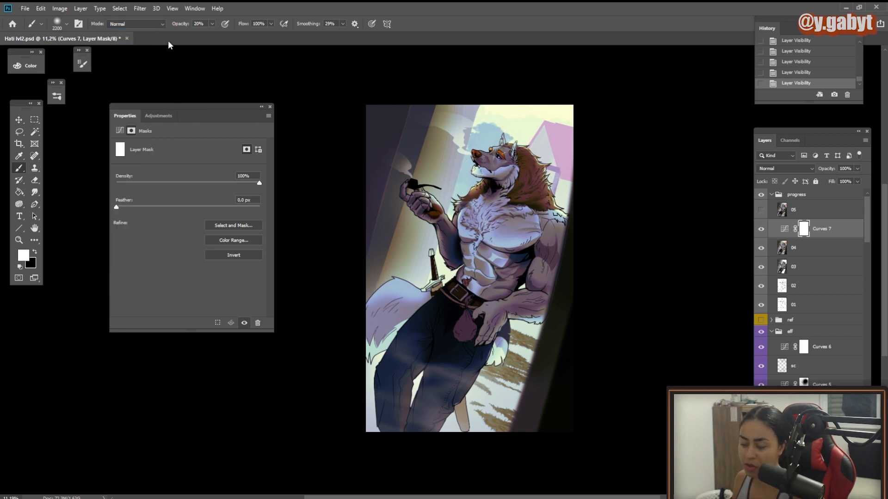
pyautogui.press('0')
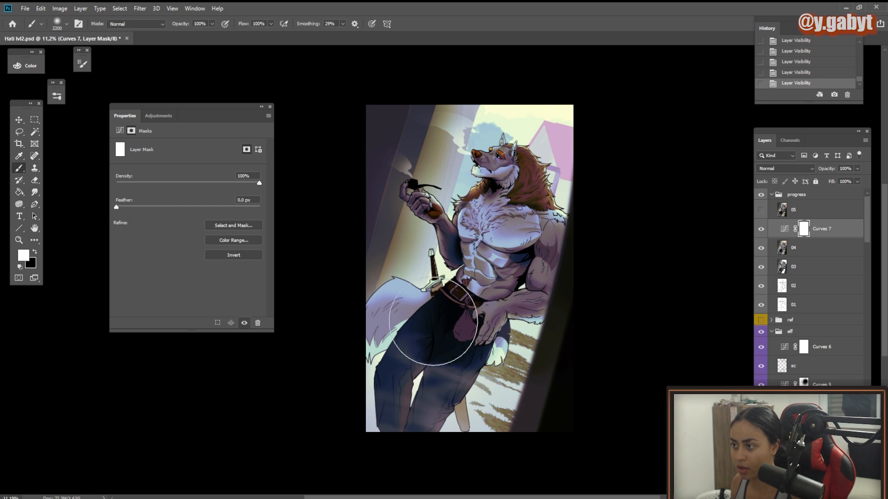
# Try brushing white over the character on the Curves 7 mask.
pyautogui.moveTo(435, 319)
pyautogui.mouseDown()
pyautogui.moveTo(440, 307)
pyautogui.moveTo(416, 370)
pyautogui.mouseUp()
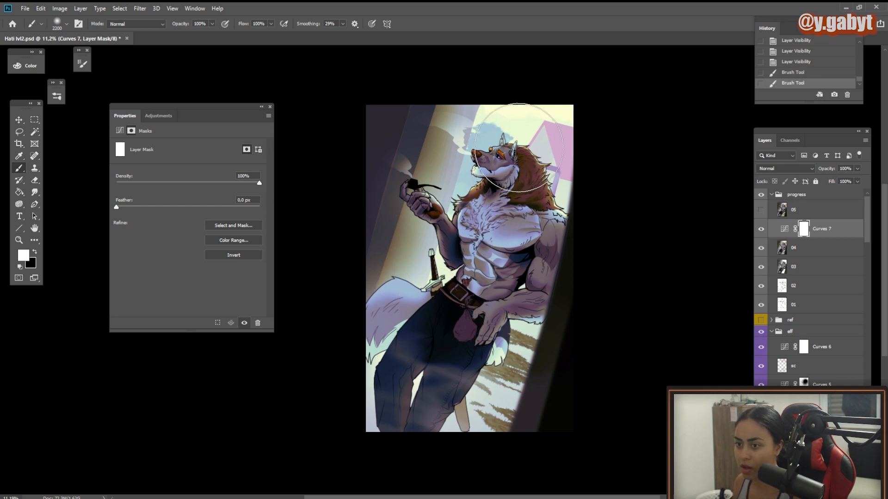
pyautogui.moveTo(518, 139); pyautogui.dragTo(510, 159)
pyautogui.click(391, 393)
pyautogui.click(391, 393)
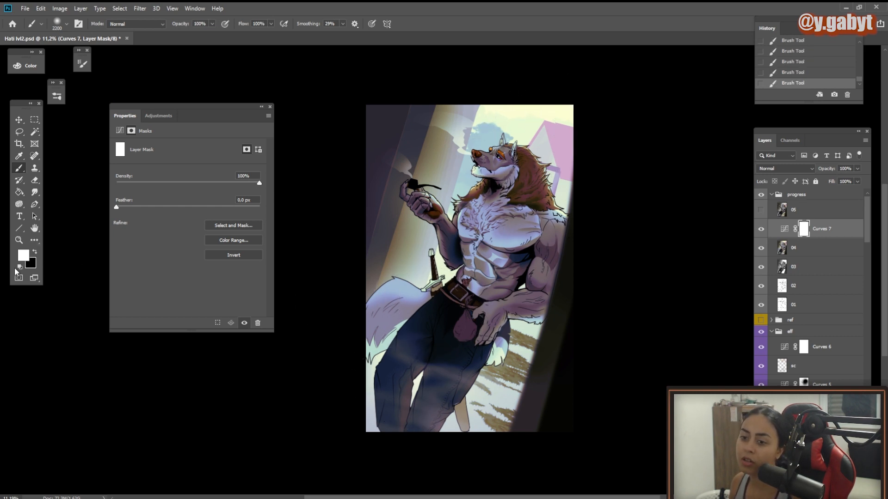
# Set the brush colour to black and paint over the character's midsection on the Curves 7 mask to hide the adjustment there.
pyautogui.click(20, 267)
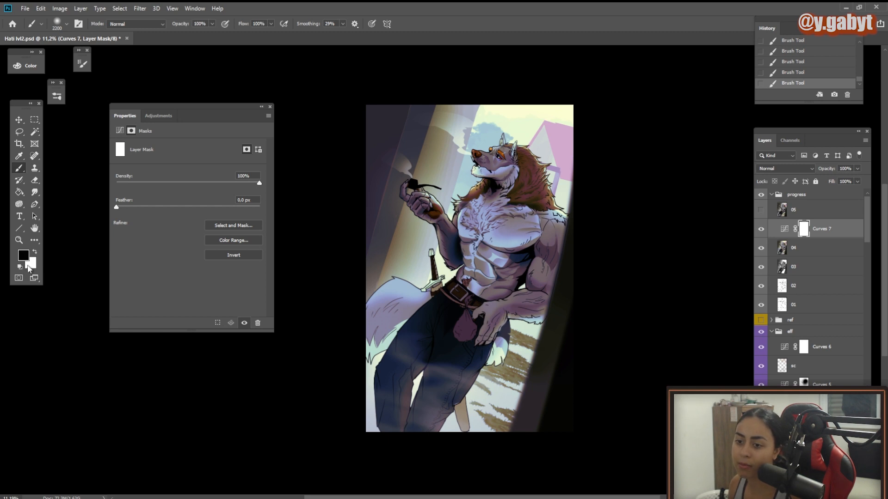
pyautogui.keyDown('shift'); pyautogui.click(372, 347); pyautogui.keyUp('shift')
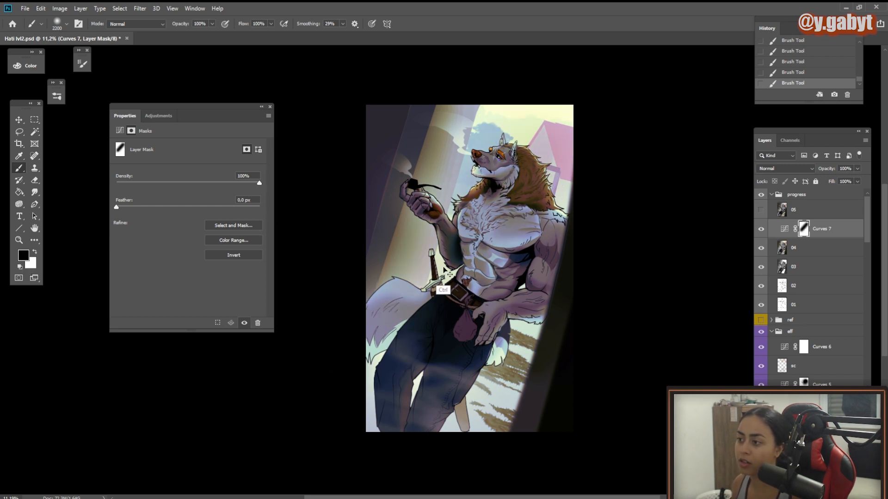
pyautogui.hotkey('ctrl', 'z')
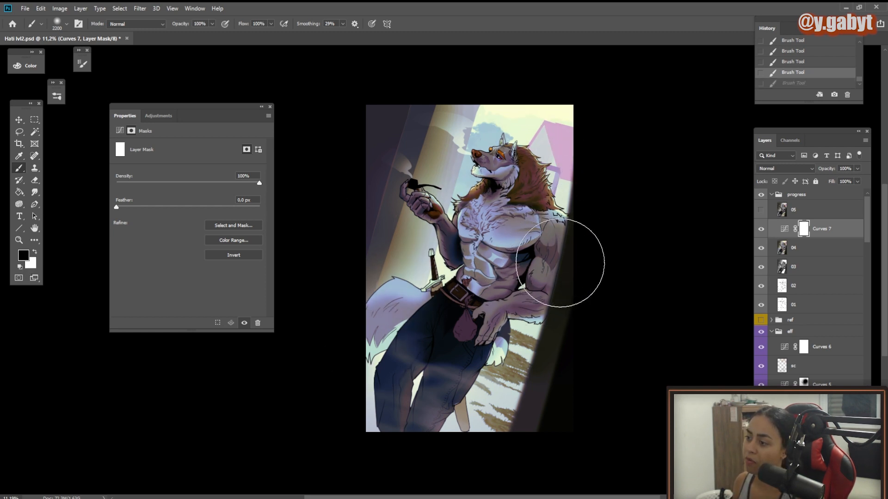
pyautogui.hotkey('ctrl', 'shift', 'z')
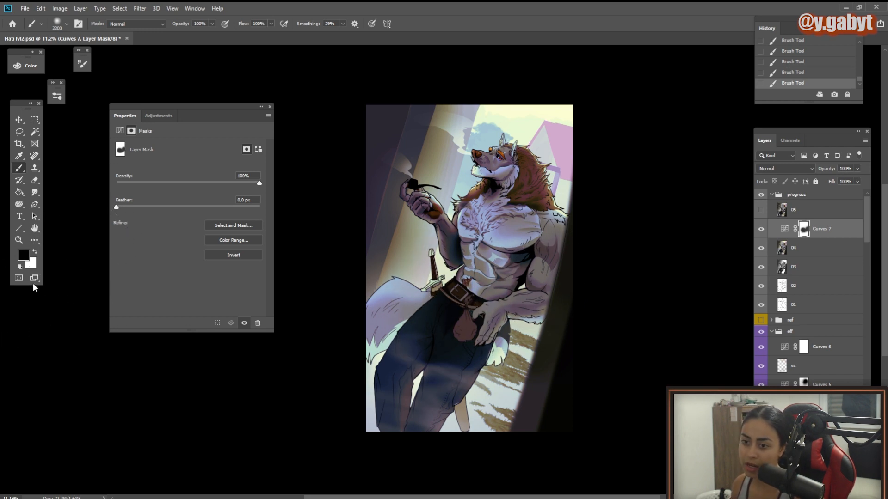
# Paint white over the character's waist area on the mask to bring the curves adjustment back.
pyautogui.press('x')
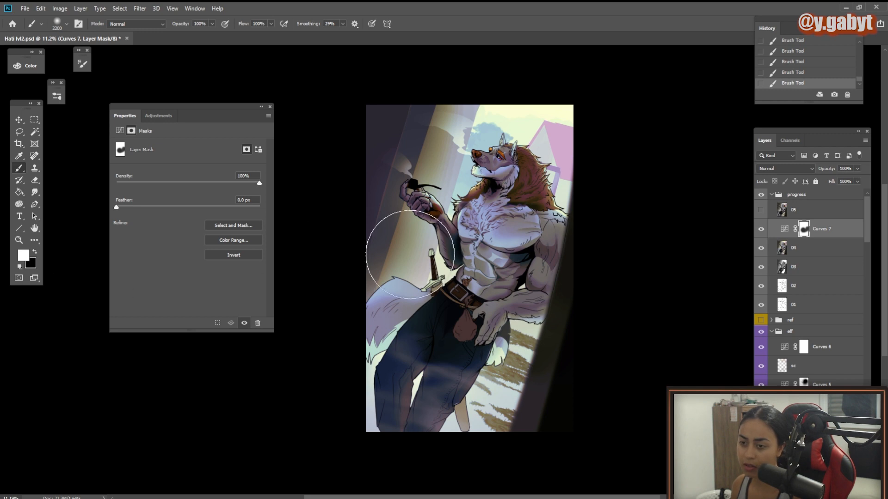
pyautogui.moveTo(410, 255)
pyautogui.mouseDown()
pyautogui.moveTo(475, 290)
pyautogui.moveTo(529, 290)
pyautogui.moveTo(427, 309)
pyautogui.mouseUp()
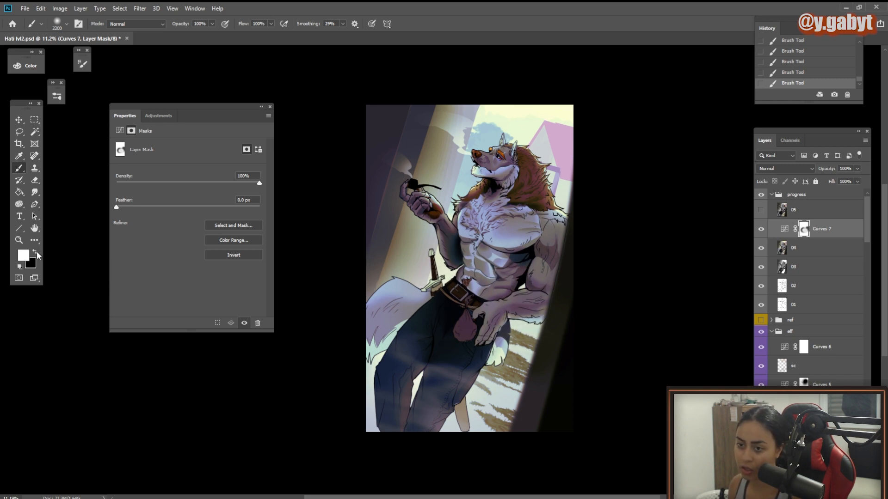
pyautogui.click(36, 253)
pyautogui.click(37, 253)
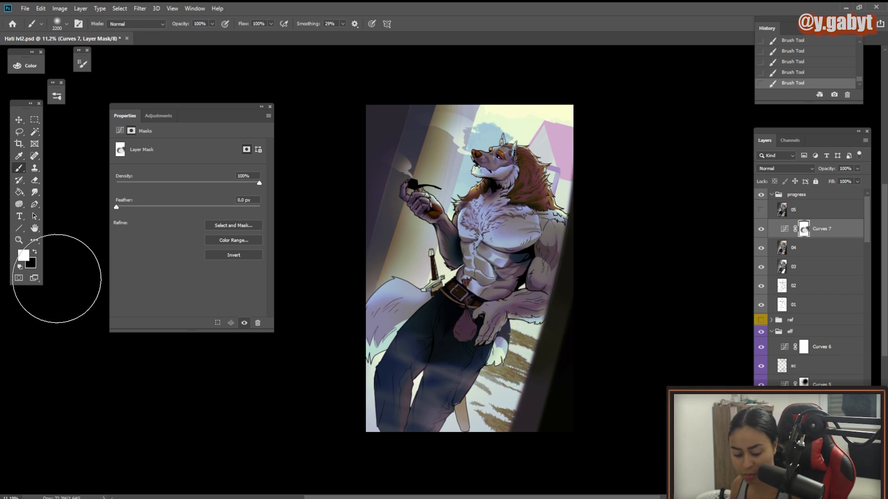
# Paint black over the trousers and the ground on the mask to remove the colour shift from the lower area.
pyautogui.press('x')
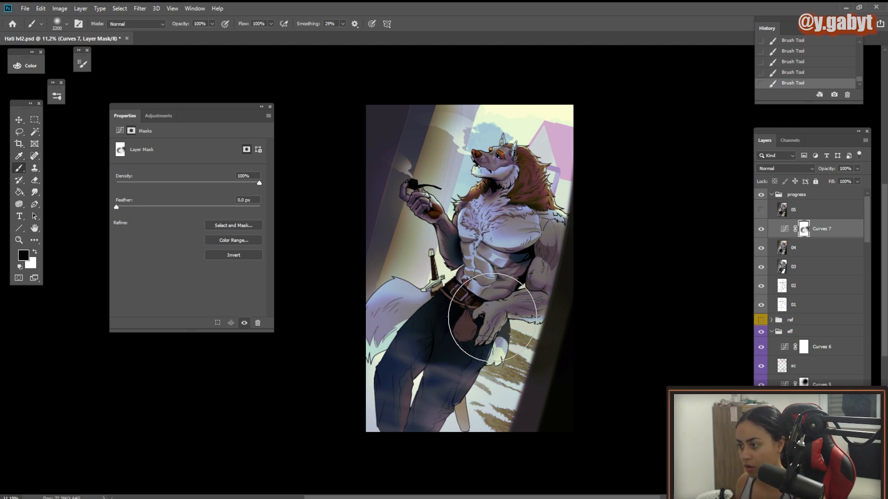
pyautogui.hotkey('ctrl', 'z')
pyautogui.press('x')
pyautogui.moveTo(491, 330)
pyautogui.mouseDown()
pyautogui.moveTo(434, 330)
pyautogui.moveTo(460, 381)
pyautogui.moveTo(522, 376)
pyautogui.moveTo(560, 331)
pyautogui.moveTo(503, 458)
pyautogui.moveTo(509, 427)
pyautogui.moveTo(524, 417)
pyautogui.moveTo(484, 415)
pyautogui.moveTo(483, 334)
pyautogui.moveTo(396, 426)
pyautogui.mouseUp()
pyautogui.press('x')
pyautogui.moveTo(488, 407); pyautogui.dragTo(505, 392)
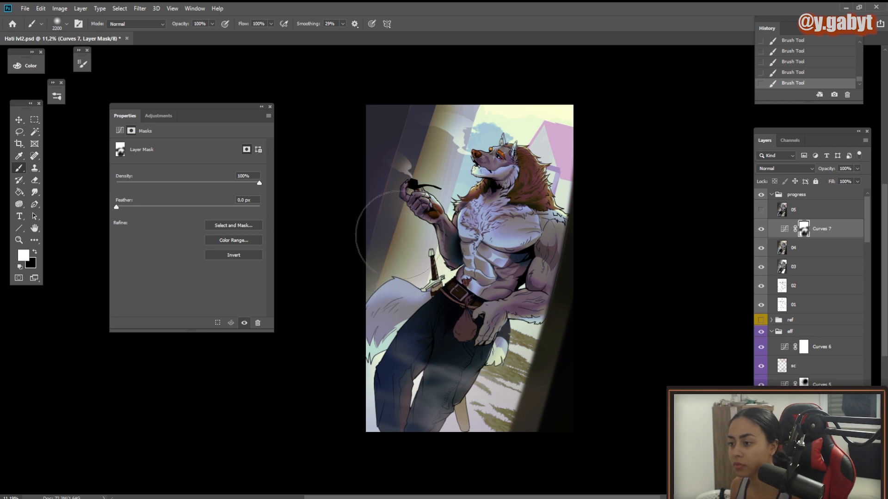
# Paint black over the mane on the Curves 7 mask, alternating with white to show how it restores the adjustment.
pyautogui.hotkey('ctrl', 'z')
pyautogui.press('x')
pyautogui.hotkey('ctrl', 'shift', 'z')
pyautogui.press('x')
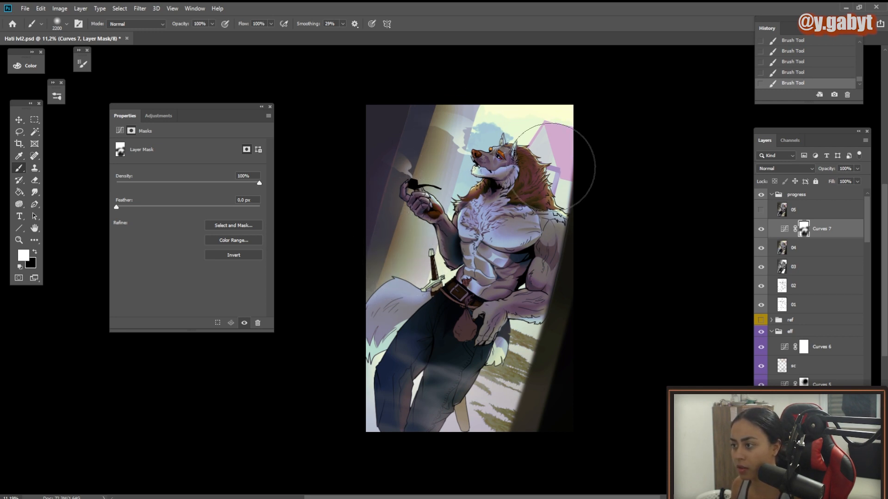
pyautogui.hotkey('ctrl', 'z')
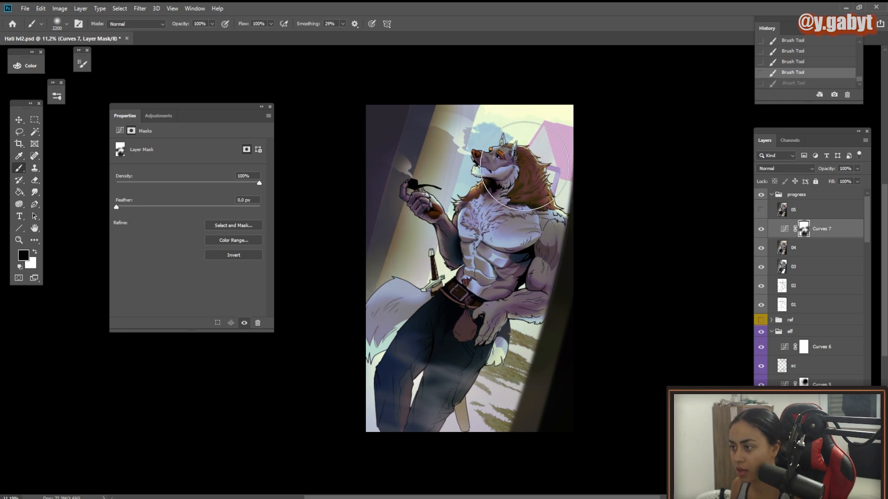
pyautogui.hotkey('ctrl', 'shift', 'z')
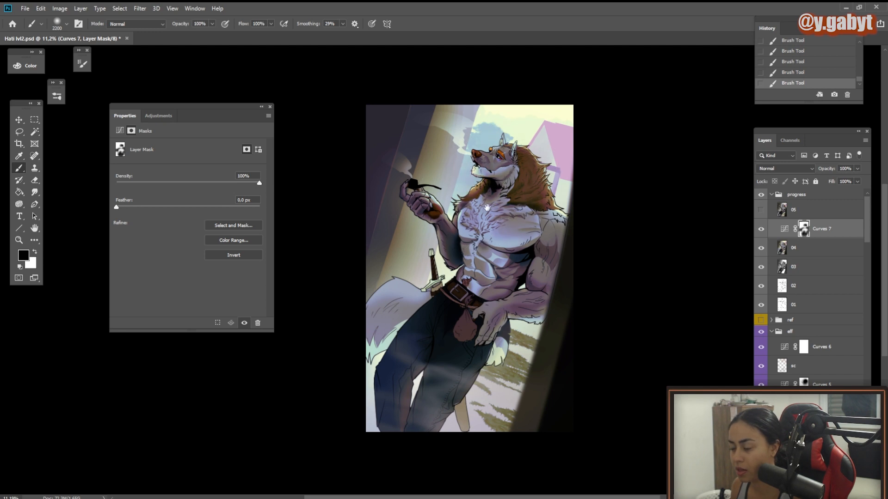
# Compare the painting with and without the masked Curves 7 adjustment by toggling its visibility, leaving the layer hidden.
pyautogui.scroll(-4, 463, 185)
pyautogui.scroll(2, 493, 241)
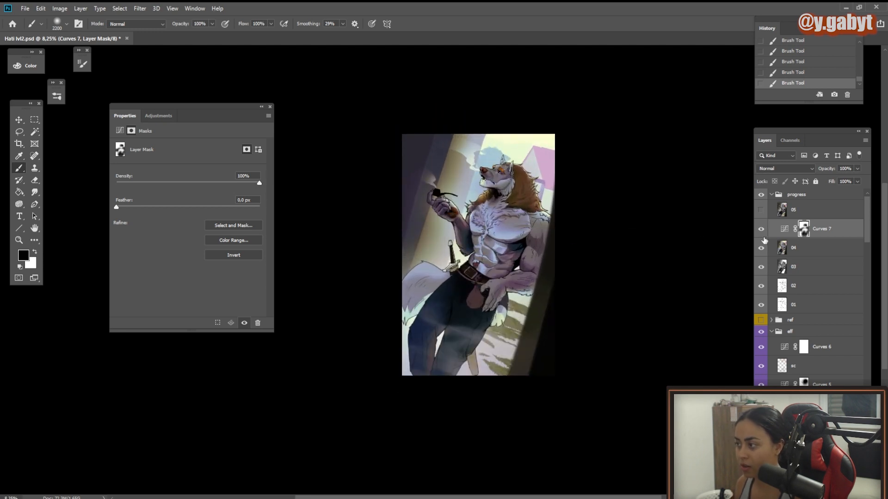
pyautogui.click(761, 230)
pyautogui.click(758, 235)
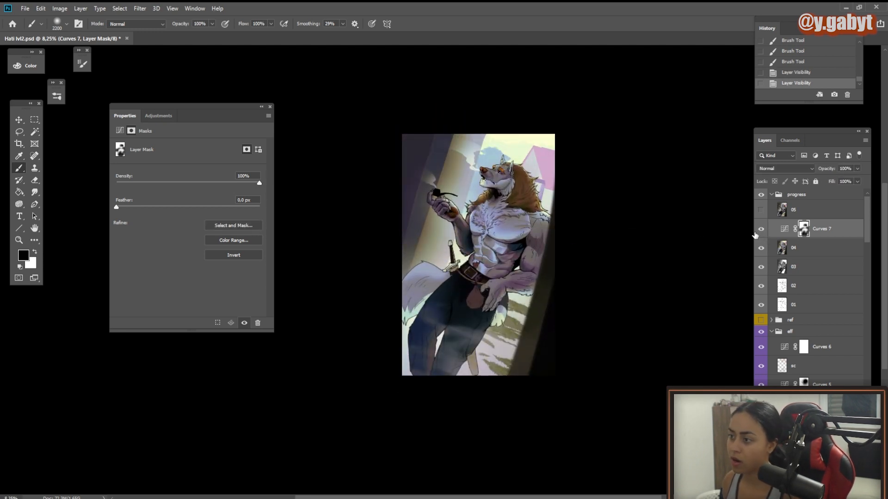
pyautogui.click(758, 235)
pyautogui.click(760, 236)
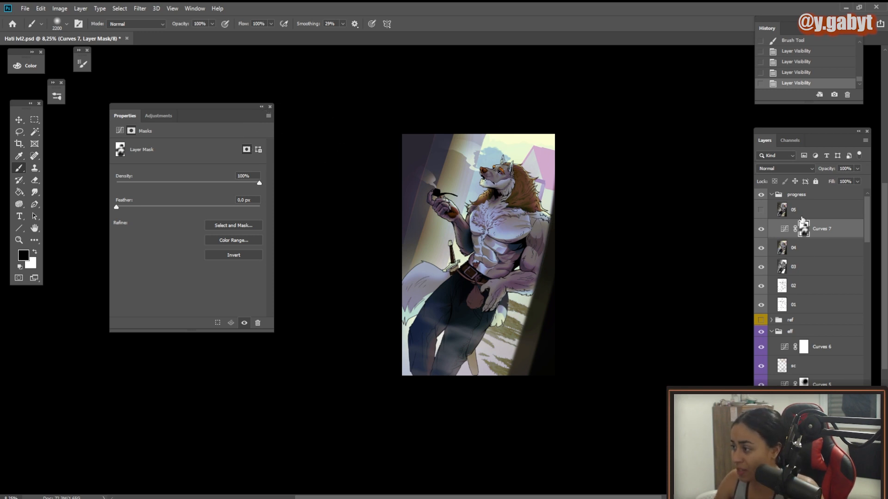
pyautogui.click(761, 229)
pyautogui.click(760, 229)
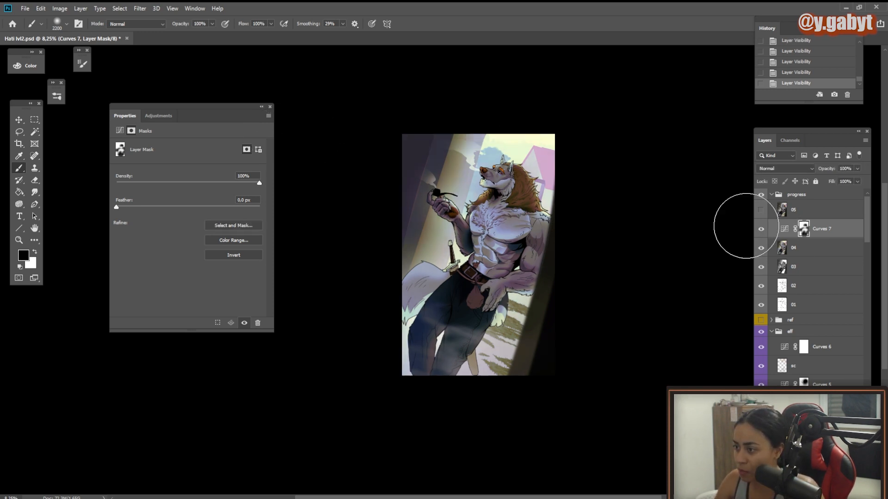
pyautogui.click(761, 229)
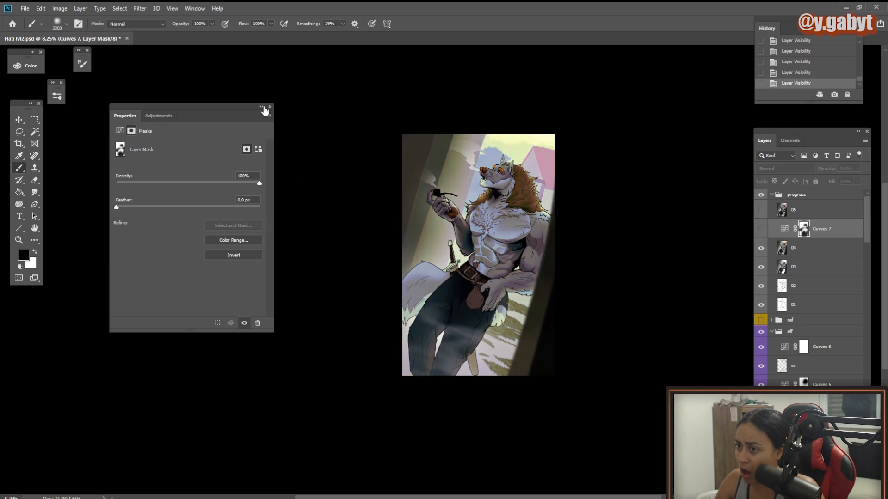
# Compare the rendered version on layer 05 with the earlier progress layers by toggling visibility, leaving layer 05 hidden.
pyautogui.click(262, 107)
pyautogui.click(761, 210)
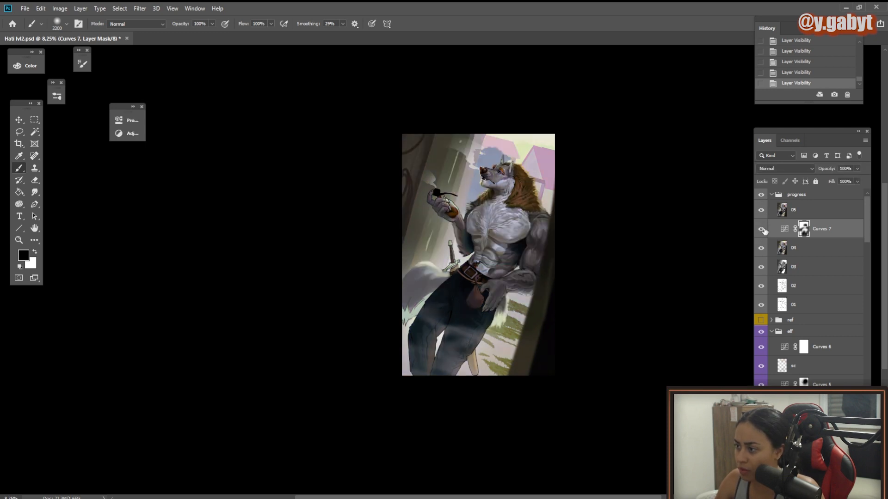
pyautogui.click(761, 229)
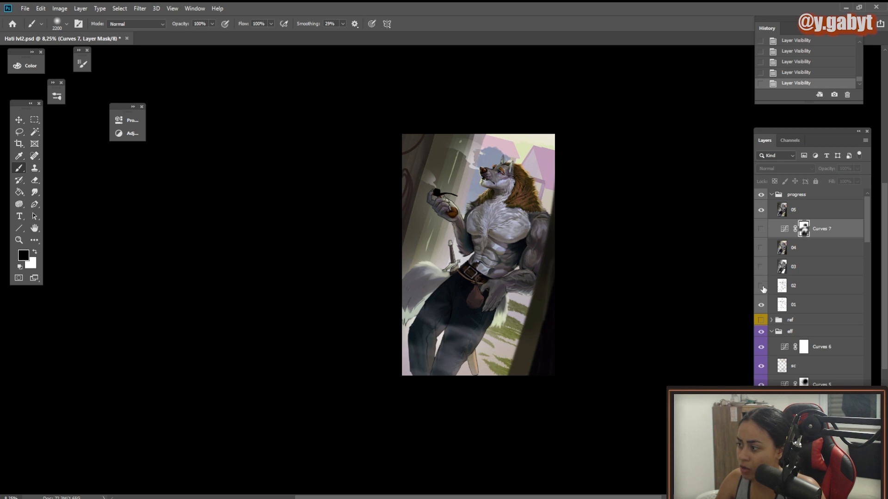
pyautogui.moveTo(761, 266); pyautogui.dragTo(761, 248)
pyautogui.click(761, 210)
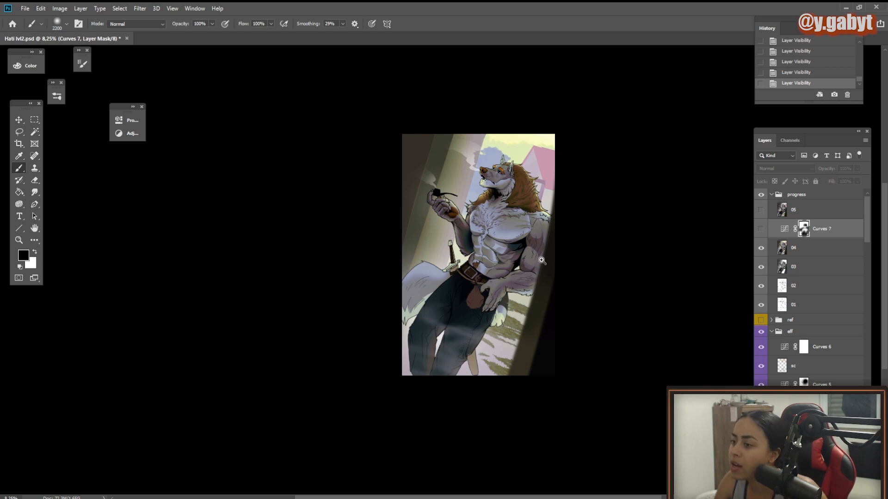
pyautogui.moveTo(536, 257); pyautogui.dragTo(549, 253)
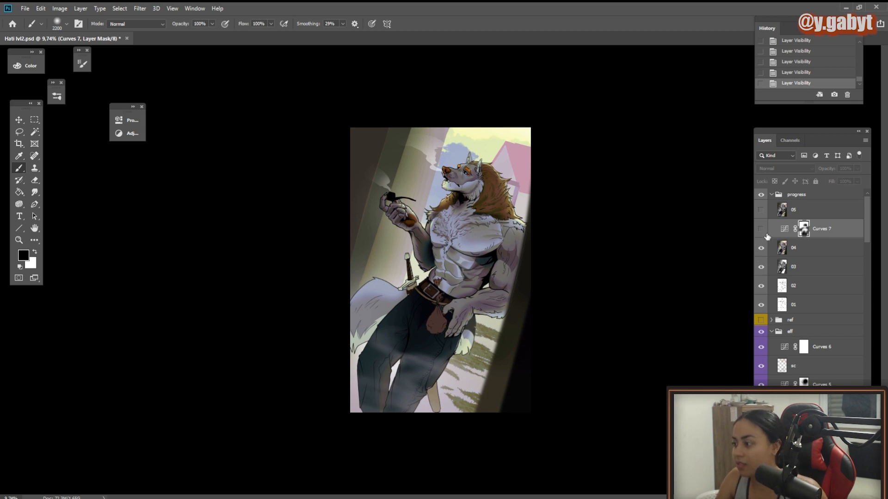
# Show layer 05 again, then collapse and hide the progress group to return to the finished painting.
pyautogui.click(760, 216)
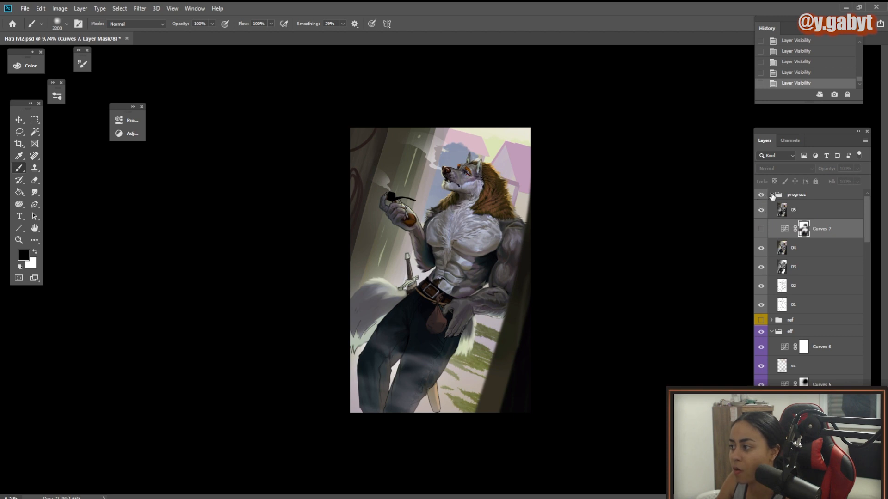
pyautogui.click(771, 195)
pyautogui.click(760, 196)
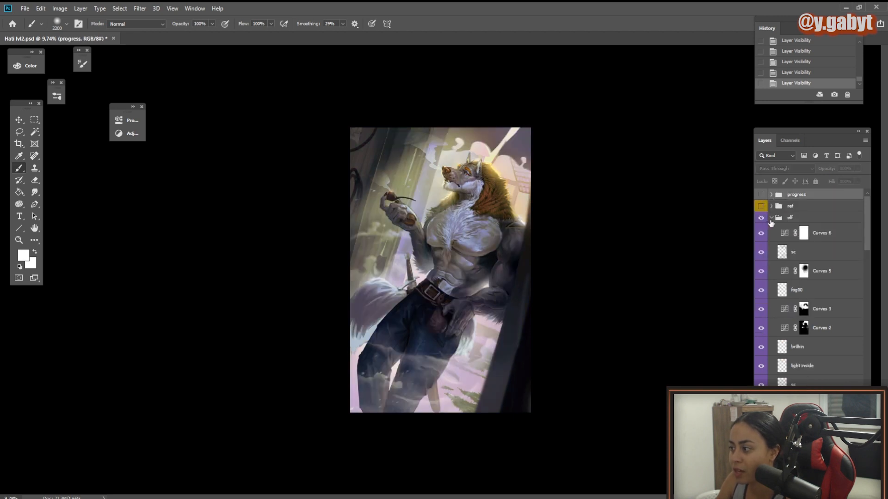
# Delete the Curves 6 adjustment layer at the top of the eff group.
pyautogui.click(824, 327)
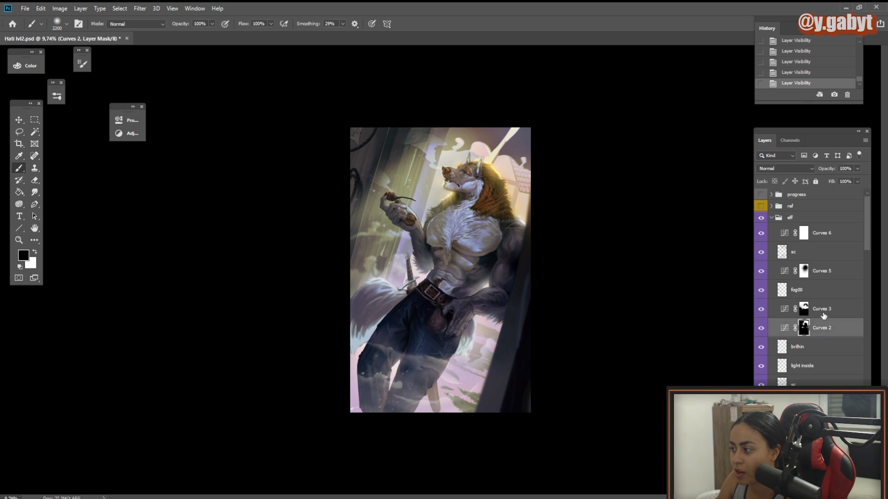
pyautogui.click(824, 316)
pyautogui.click(825, 272)
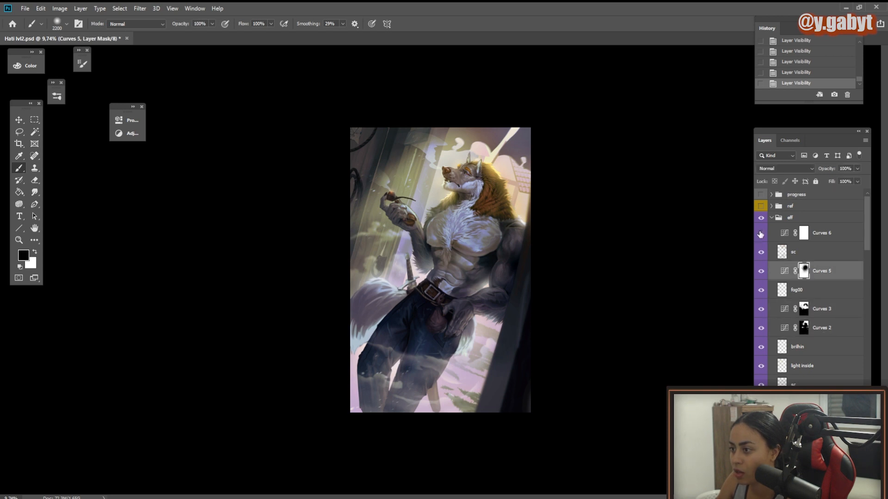
pyautogui.click(768, 233)
pyautogui.press('Delete')
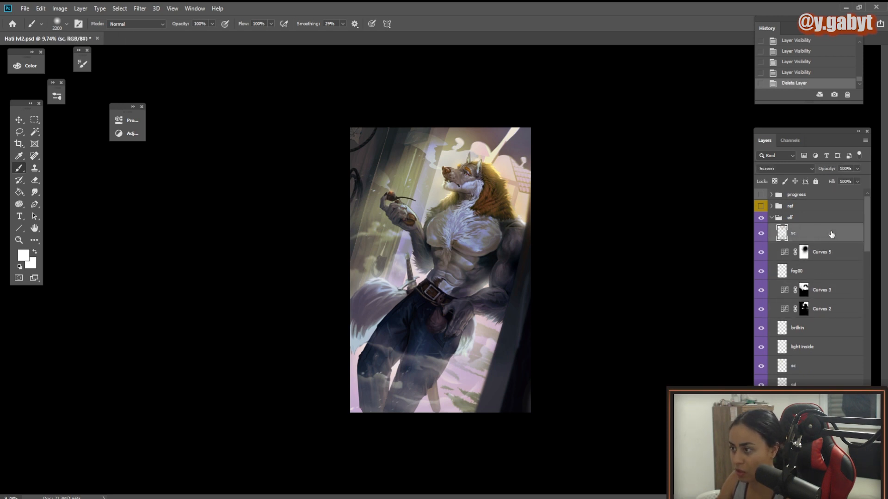
# Compare the painting with and without the lower sc layer and the Curves 2 adjustment by toggling their visibility.
pyautogui.click(803, 252)
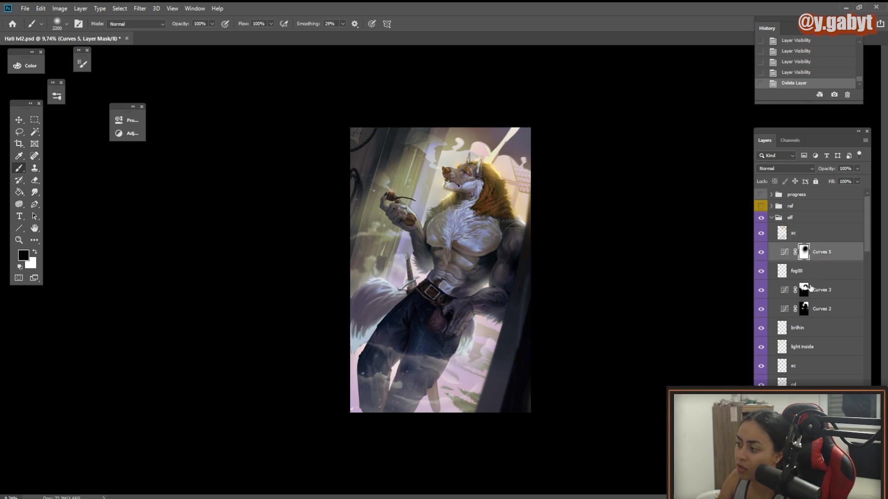
pyautogui.click(803, 289)
pyautogui.scroll(-2, 781, 324)
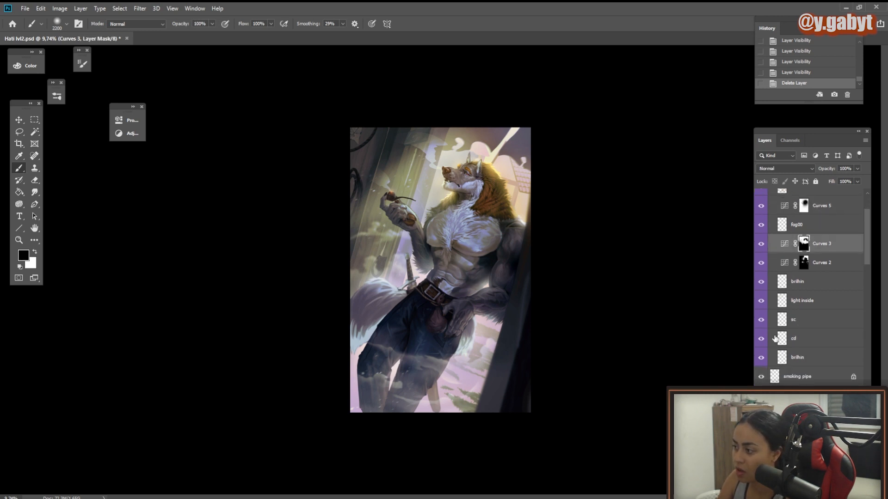
pyautogui.click(785, 325)
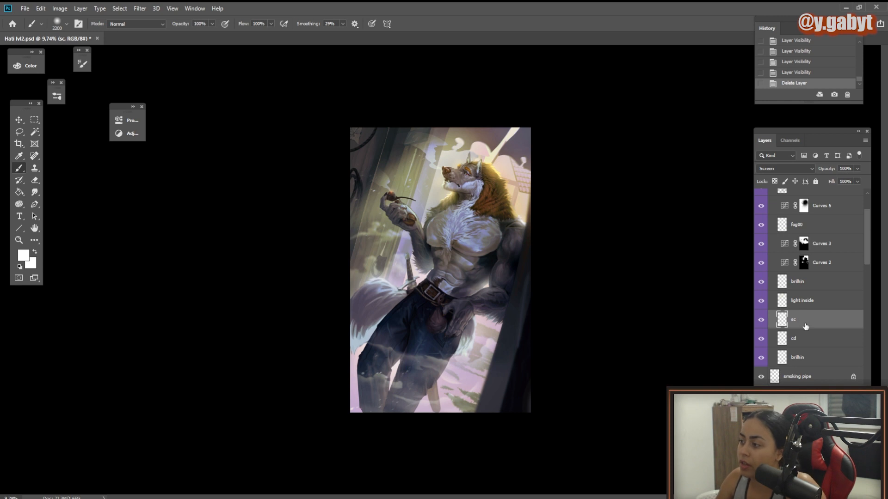
pyautogui.click(761, 320)
pyautogui.click(761, 327)
pyautogui.scroll(-1, 762, 328)
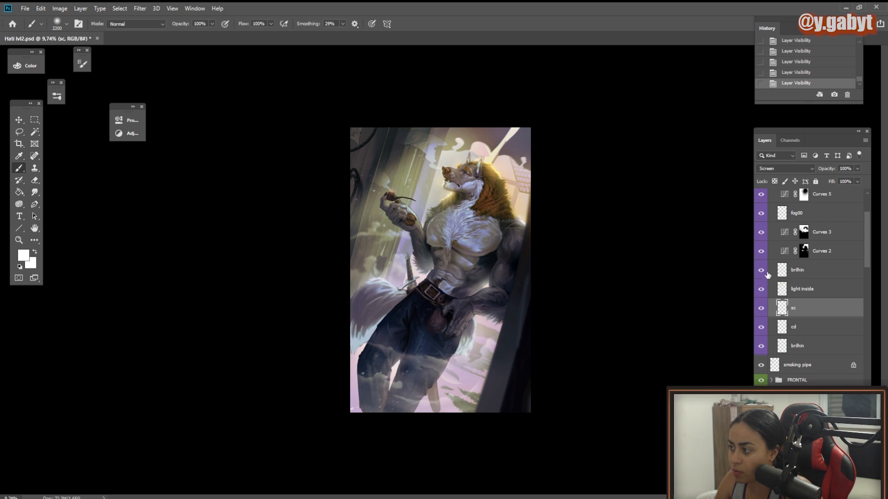
pyautogui.scroll(2, 768, 274)
pyautogui.click(762, 286)
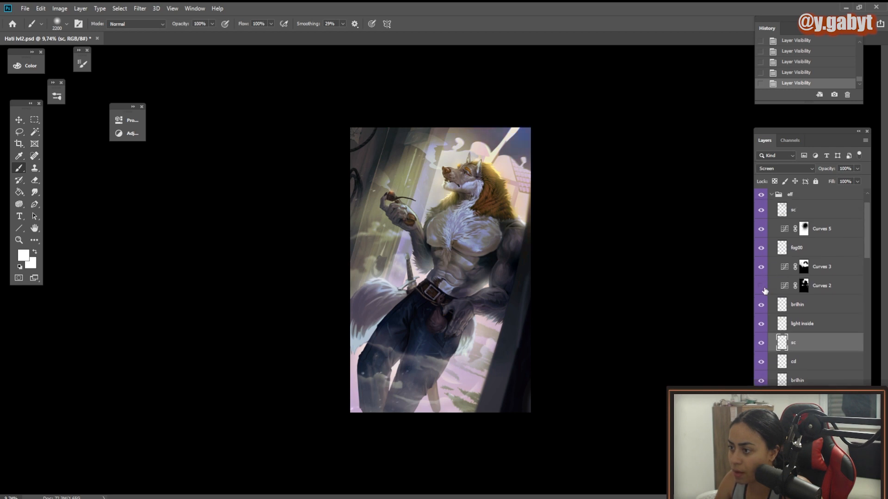
pyautogui.hotkey('ctrl', '+')
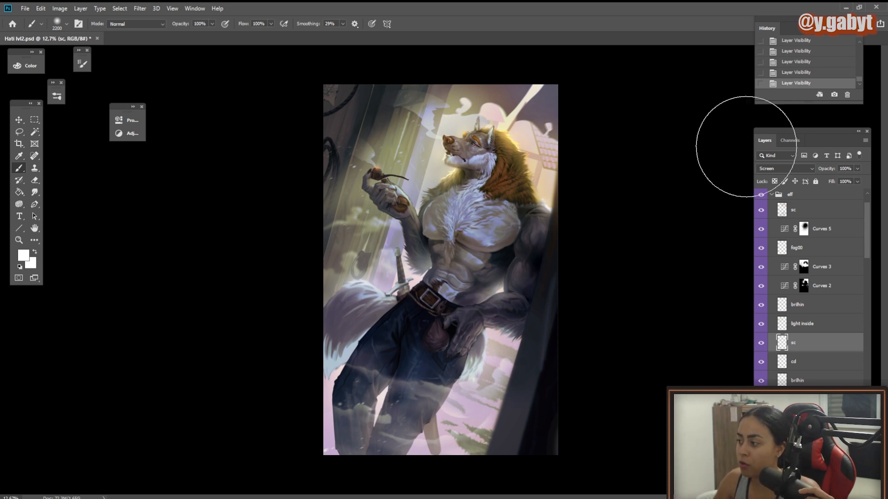
# Inspect the channel curves of the Curves 2 adjustment, close its settings and check its effect by toggling its visibility.
pyautogui.doubleClick(785, 287)
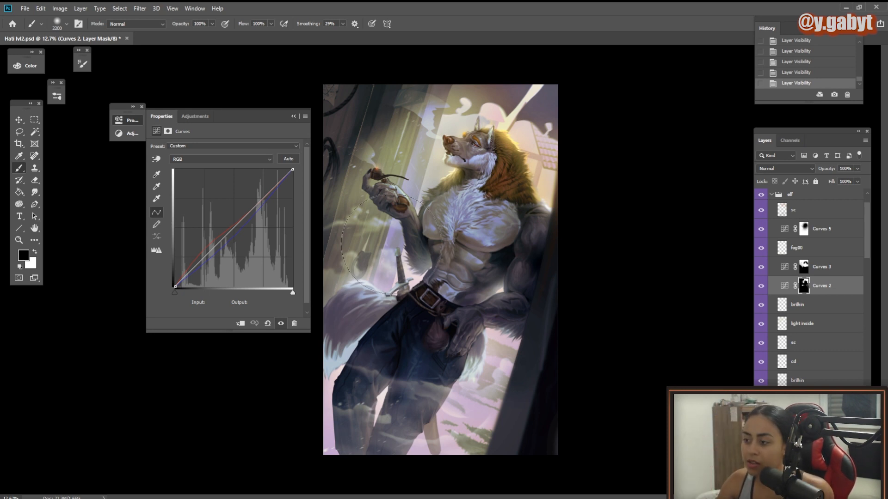
pyautogui.click(293, 116)
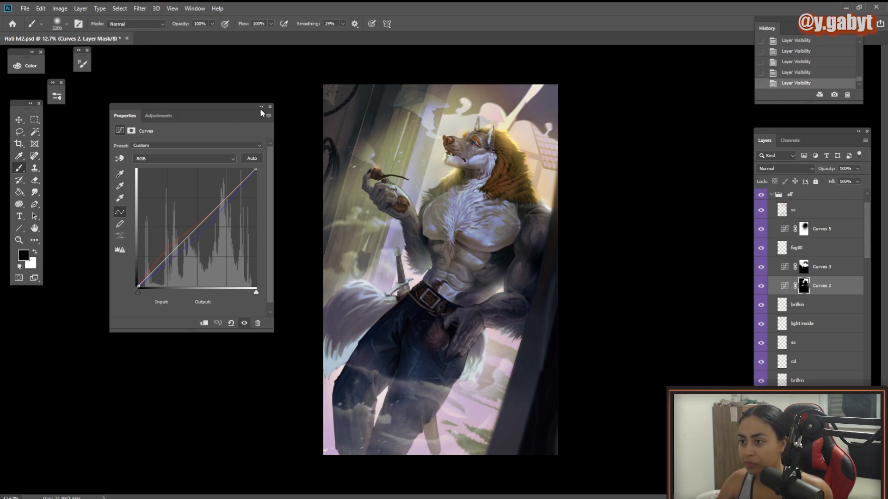
pyautogui.click(260, 108)
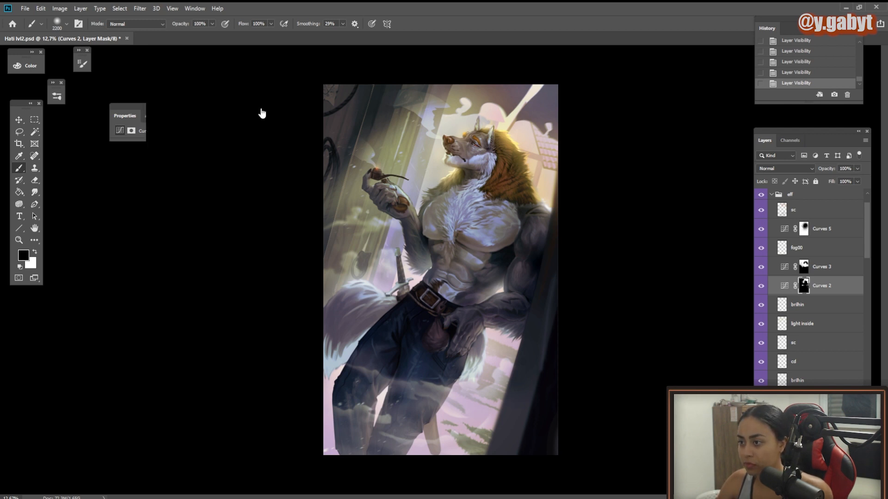
pyautogui.click(760, 288)
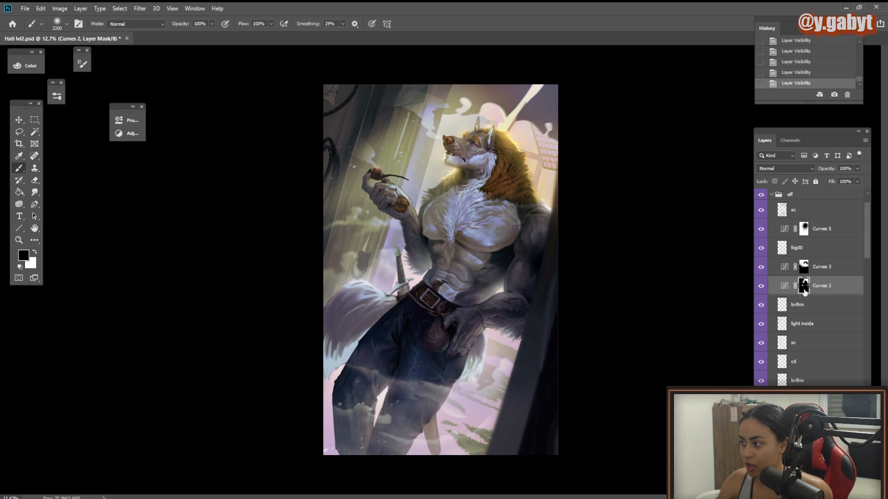
# Compare the effects of Curves 3, Curves 2 and Curves 5 by toggling each one, and examine the head and mane up close.
pyautogui.rightClick(482, 264)
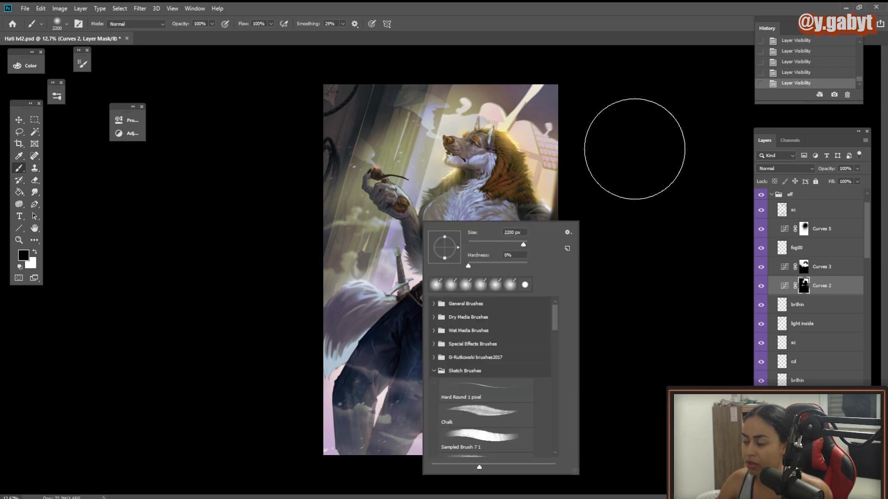
pyautogui.click(762, 269)
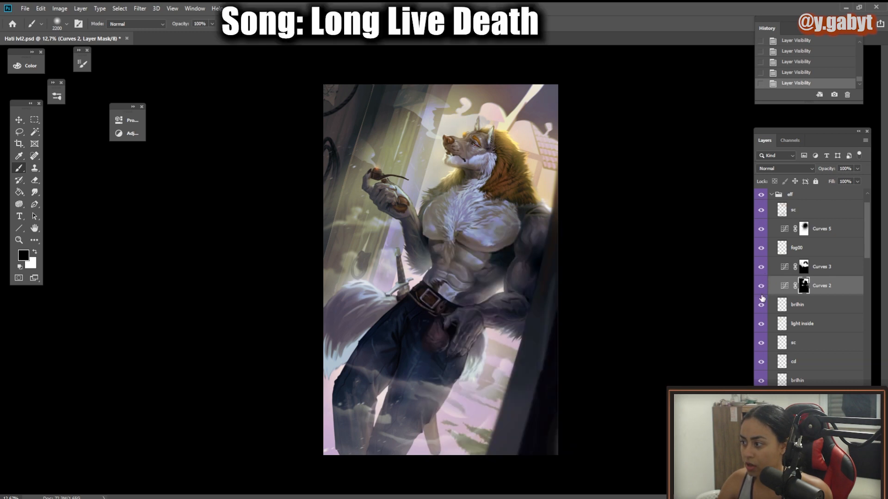
pyautogui.click(762, 288)
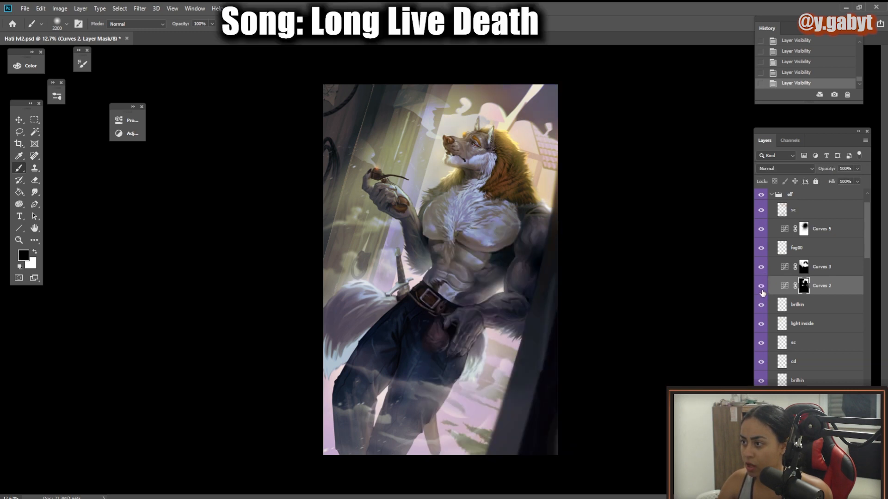
pyautogui.click(761, 229)
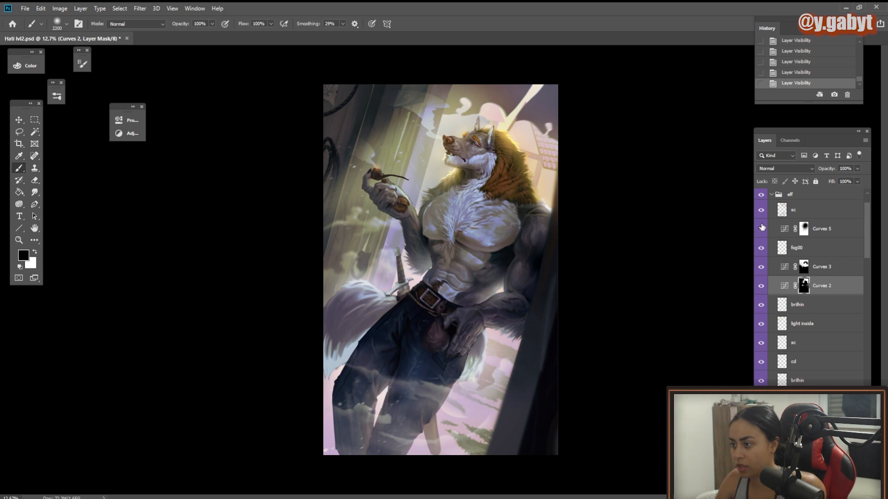
pyautogui.moveTo(612, 286)
pyautogui.mouseDown()
pyautogui.moveTo(559, 286)
pyautogui.moveTo(583, 282)
pyautogui.mouseUp()
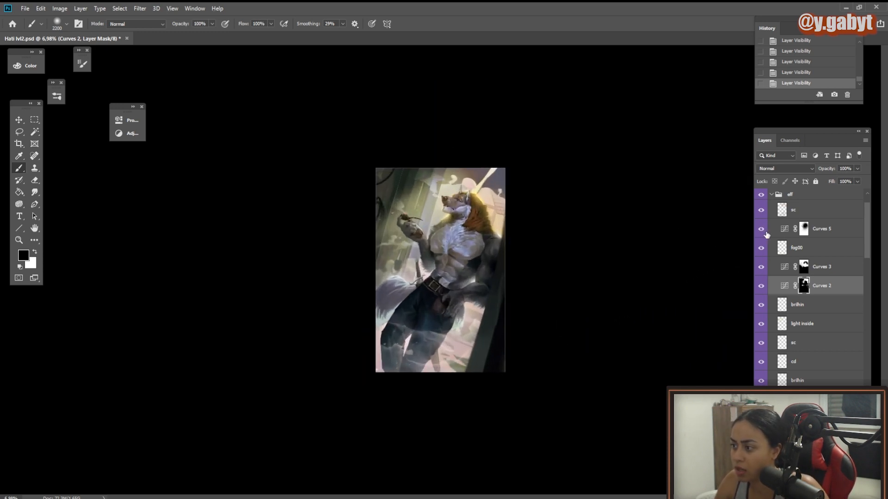
pyautogui.moveTo(599, 242)
pyautogui.mouseDown()
pyautogui.moveTo(521, 254)
pyautogui.moveTo(658, 228)
pyautogui.moveTo(621, 225)
pyautogui.mouseUp()
pyautogui.moveTo(543, 133); pyautogui.dragTo(497, 286)
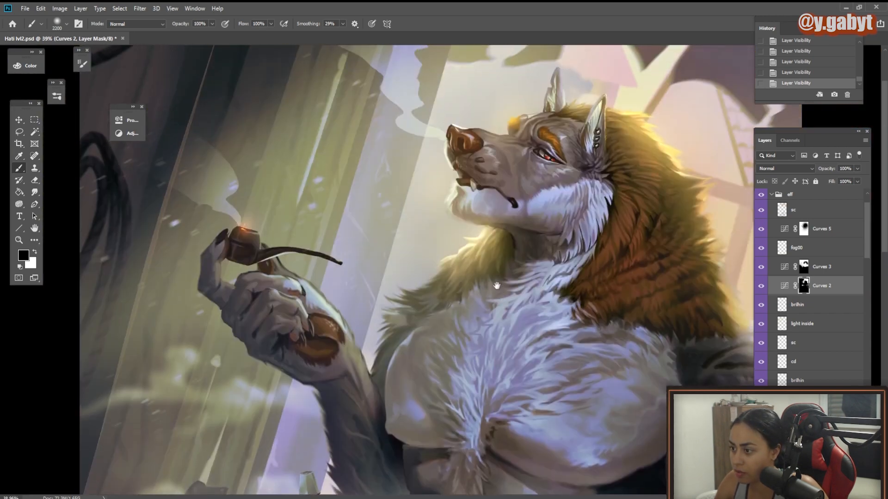
pyautogui.moveTo(553, 148); pyautogui.dragTo(608, 164)
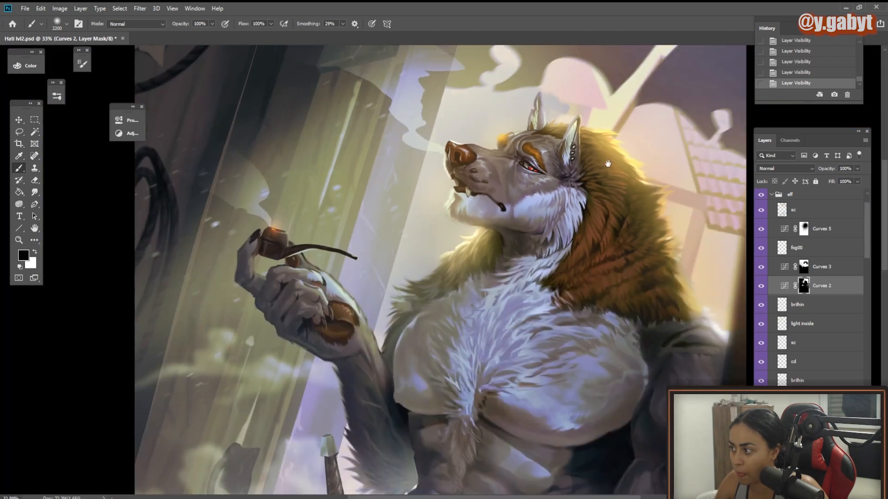
# Add a new Curves adjustment layer above the sc layer at the top of the eff group.
pyautogui.click(791, 209)
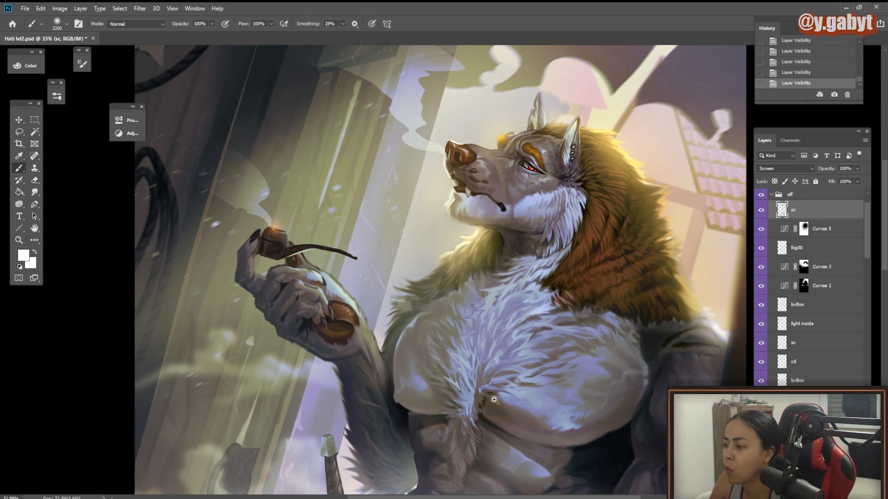
pyautogui.moveTo(494, 400)
pyautogui.mouseDown()
pyautogui.moveTo(509, 390)
pyautogui.moveTo(515, 353)
pyautogui.mouseUp()
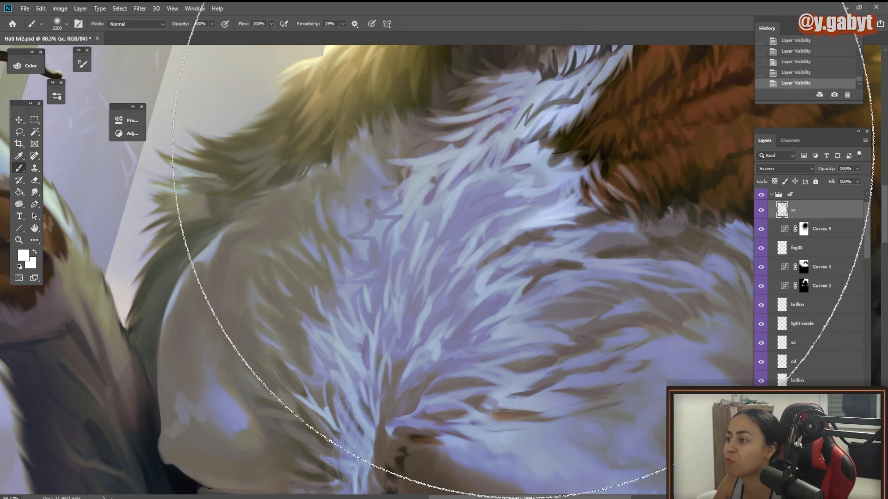
pyautogui.moveTo(621, 140); pyautogui.dragTo(573, 141)
pyautogui.click(814, 398)
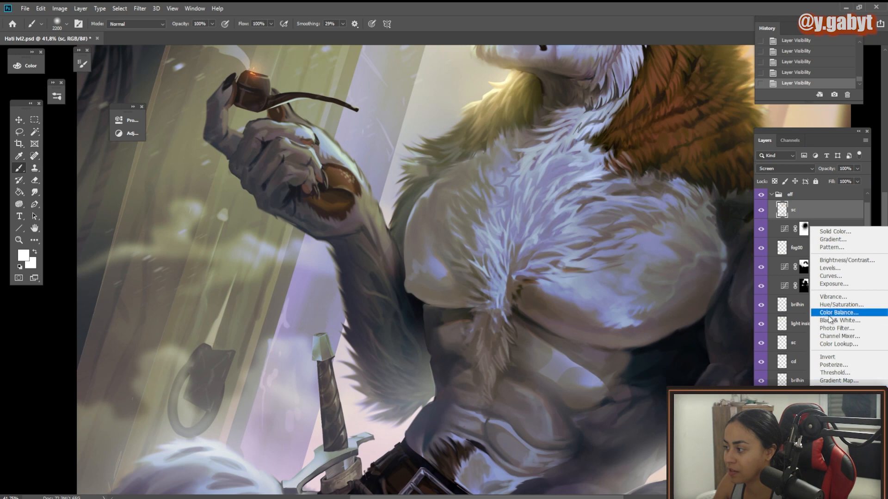
pyautogui.click(835, 277)
# Bend the new adjustment's Red channel curve into a zigzag with many points from highlights to shadows.
pyautogui.hotkey('alt', '3')
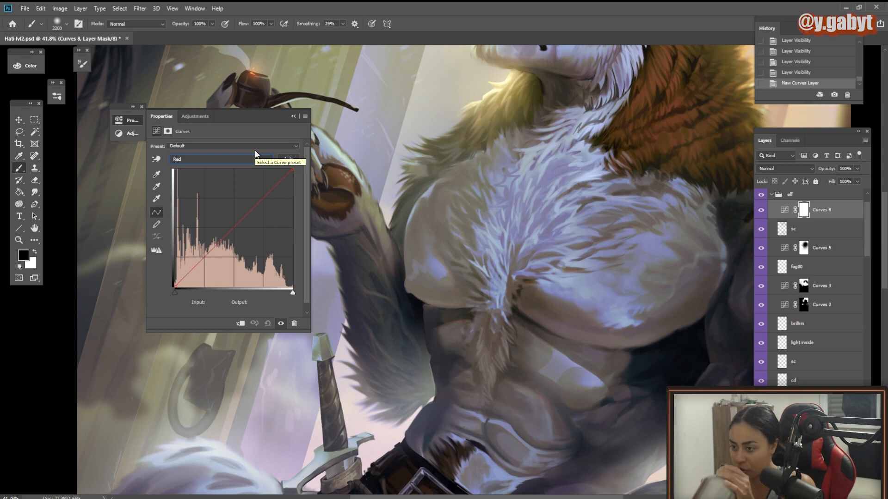
pyautogui.click(280, 178)
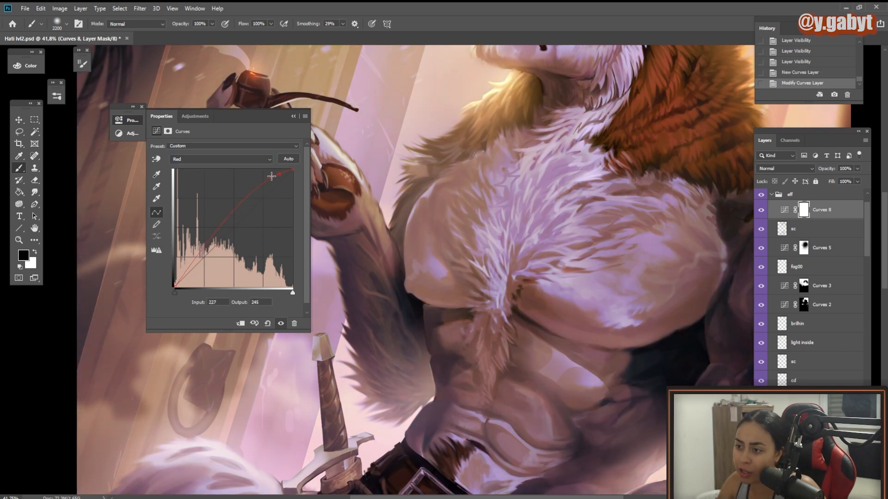
pyautogui.moveTo(271, 176)
pyautogui.mouseDown()
pyautogui.moveTo(273, 199)
pyautogui.moveTo(254, 183)
pyautogui.moveTo(251, 215)
pyautogui.moveTo(242, 205)
pyautogui.moveTo(231, 239)
pyautogui.moveTo(218, 223)
pyautogui.moveTo(212, 264)
pyautogui.moveTo(201, 247)
pyautogui.moveTo(185, 280)
pyautogui.mouseUp()
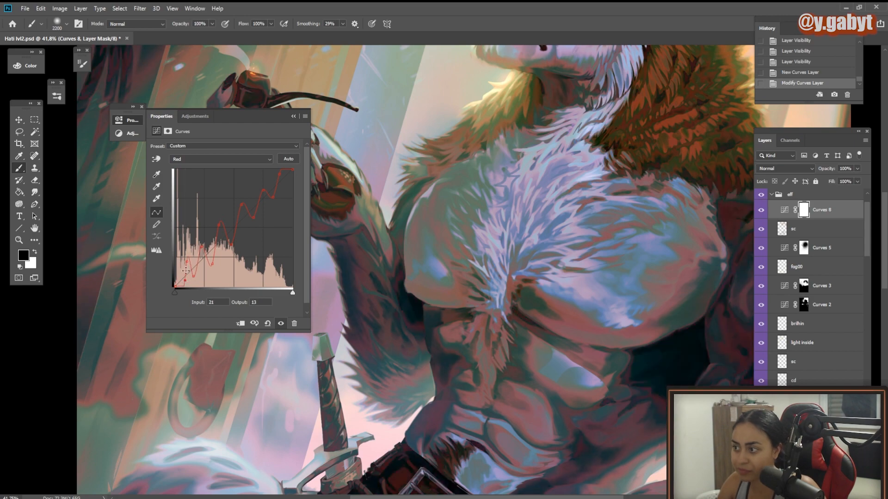
# Add a series of points along the Green channel curve to give it a stepped, wavy shape.
pyautogui.click(221, 159)
pyautogui.click(185, 167)
pyautogui.moveTo(279, 182)
pyautogui.mouseDown()
pyautogui.moveTo(280, 197)
pyautogui.moveTo(279, 181)
pyautogui.mouseUp()
pyautogui.moveTo(272, 184); pyautogui.dragTo(254, 209)
pyautogui.moveTo(246, 224)
pyautogui.mouseDown()
pyautogui.moveTo(245, 209)
pyautogui.moveTo(203, 266)
pyautogui.mouseUp()
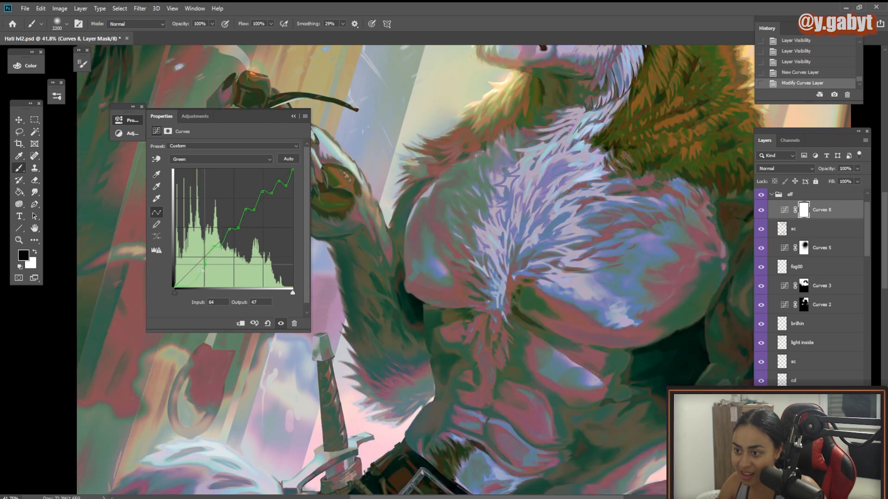
# Shape the Blue channel curve into a wavy line with points spread from highlights to shadows.
pyautogui.click(221, 159)
pyautogui.click(185, 187)
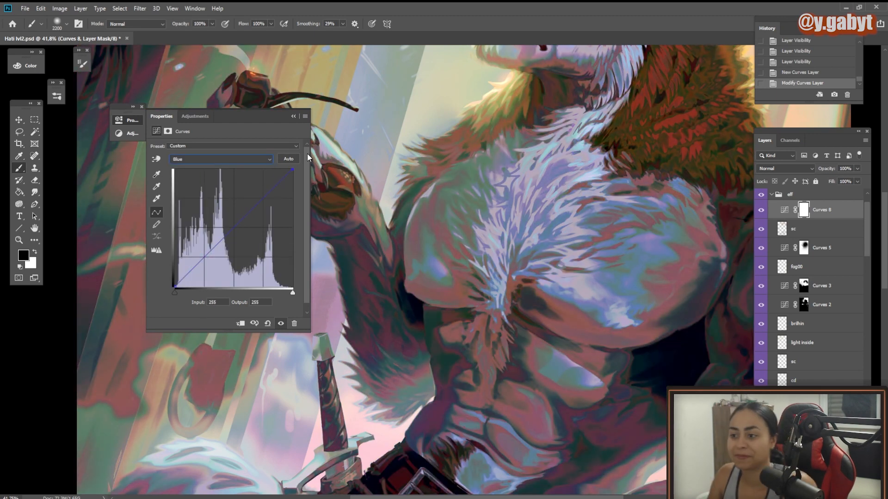
pyautogui.moveTo(287, 189); pyautogui.dragTo(286, 182)
pyautogui.moveTo(275, 186)
pyautogui.mouseDown()
pyautogui.moveTo(275, 194)
pyautogui.moveTo(274, 183)
pyautogui.mouseUp()
pyautogui.moveTo(262, 197)
pyautogui.mouseDown()
pyautogui.moveTo(230, 221)
pyautogui.moveTo(232, 234)
pyautogui.moveTo(210, 263)
pyautogui.moveTo(182, 275)
pyautogui.mouseUp()
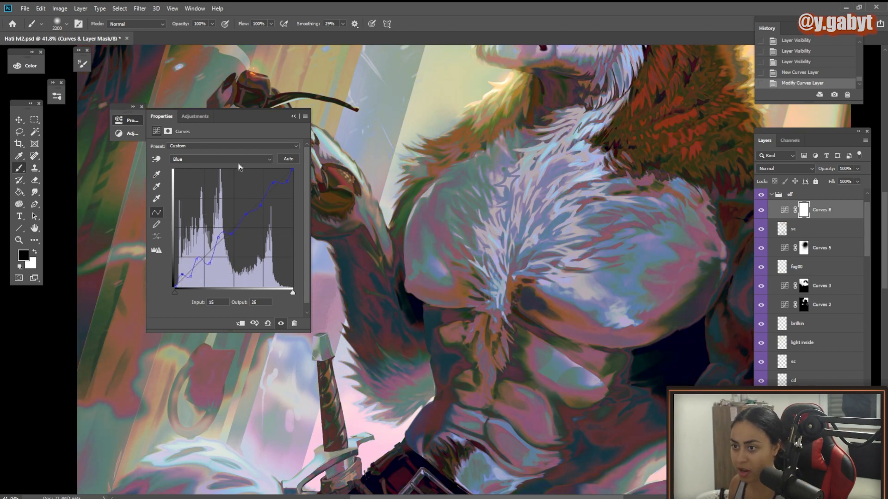
# Display the combined RGB curve and move the curve settings off the artwork to view the recoloured painting as a whole.
pyautogui.click(222, 159)
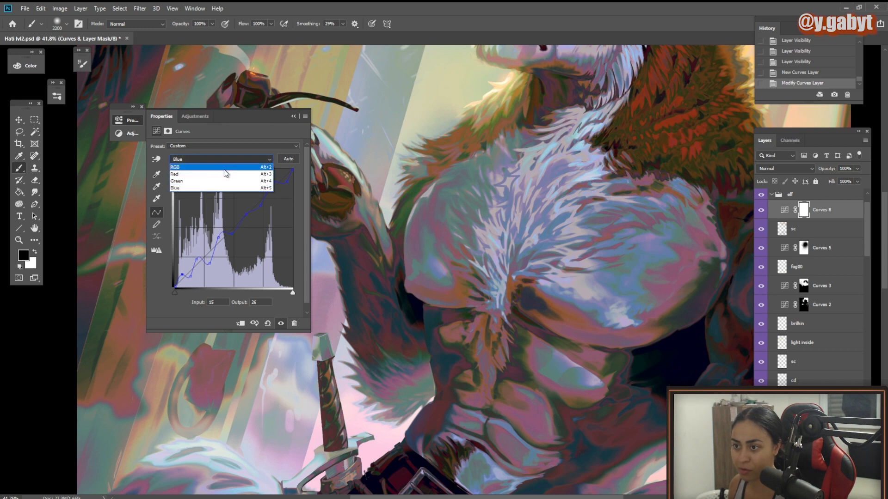
pyautogui.click(225, 167)
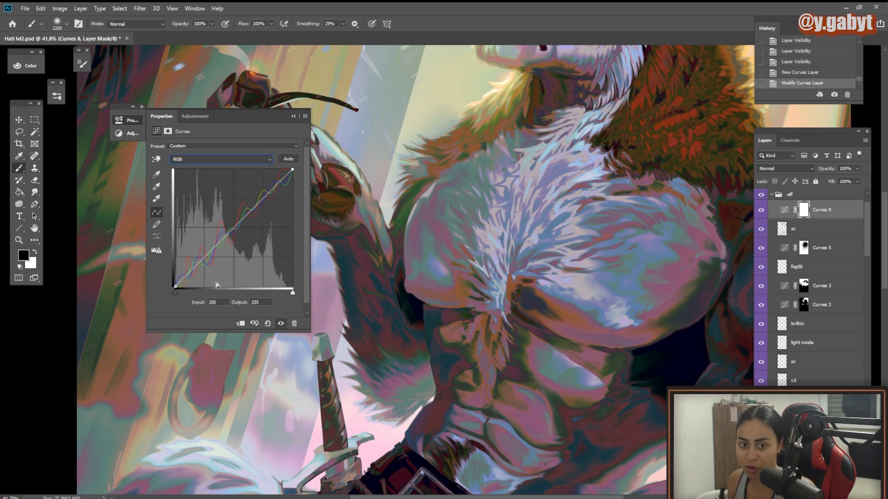
pyautogui.moveTo(264, 120); pyautogui.dragTo(170, 141)
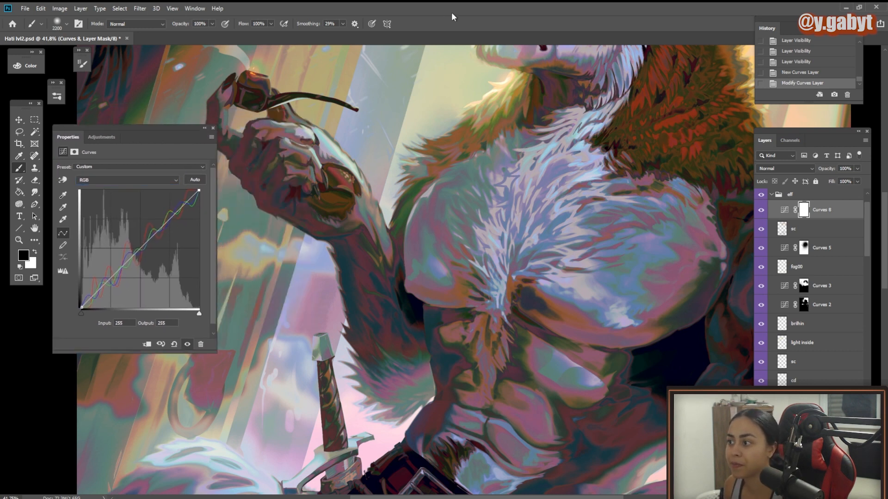
pyautogui.keyDown('alt'); pyautogui.click(417, 139); pyautogui.keyUp('alt')
pyautogui.keyDown('alt'); pyautogui.click(373, 143); pyautogui.keyUp('alt')
pyautogui.keyDown('alt'); pyautogui.click(367, 118); pyautogui.keyUp('alt')
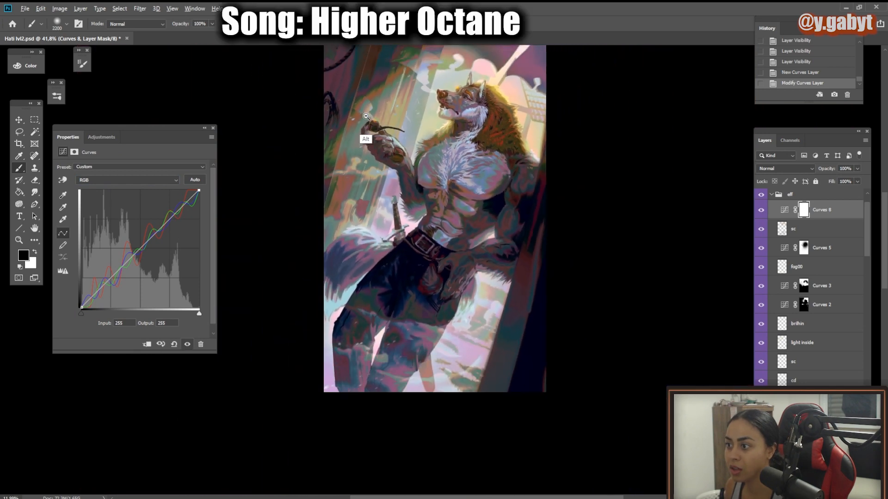
# Bring the layer list closer to the artwork and set the Curves 8 adjustment's blending mode to Color.
pyautogui.moveTo(367, 118); pyautogui.dragTo(412, 125)
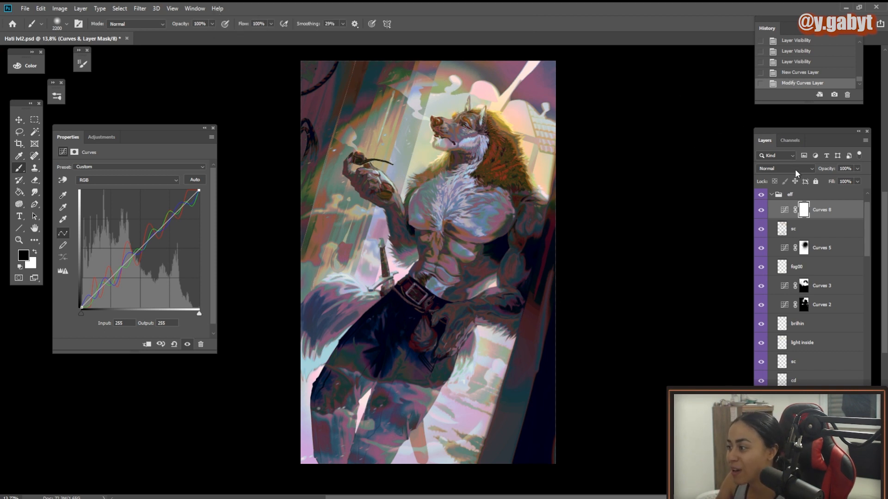
pyautogui.moveTo(809, 133); pyautogui.dragTo(670, 69)
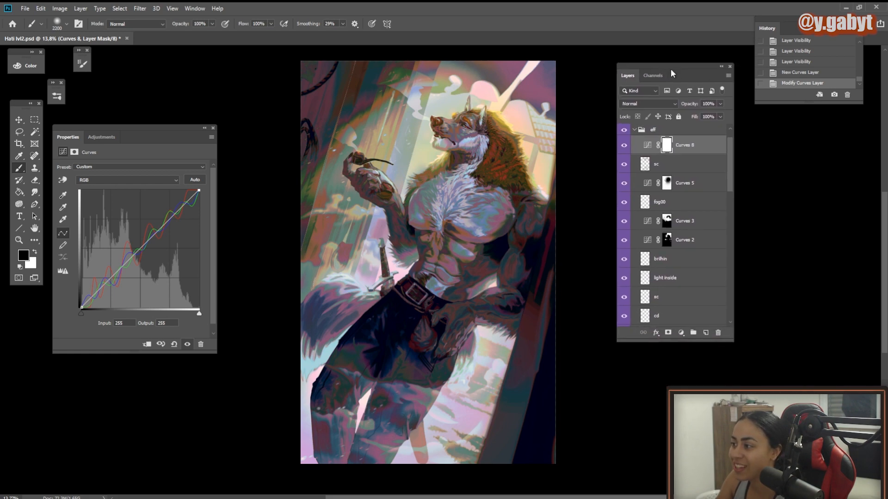
pyautogui.click(631, 106)
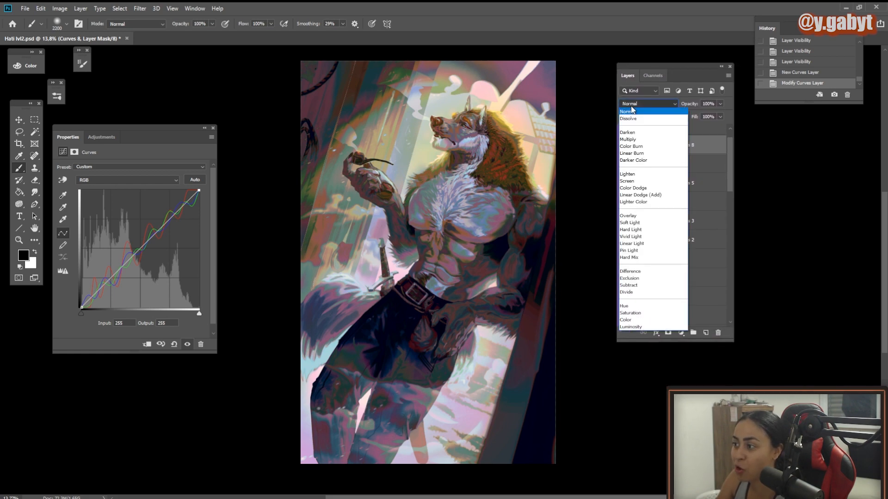
pyautogui.click(626, 320)
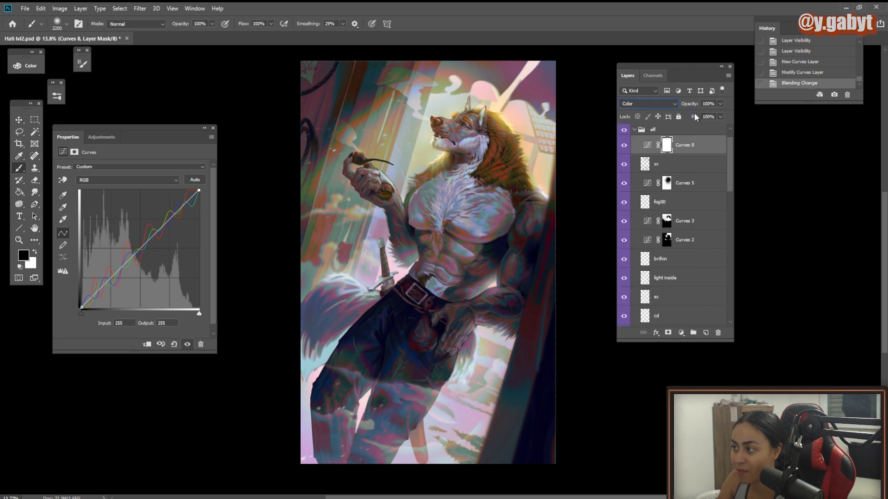
# Lower the Curves 8 layer's opacity to 30% and collapse the curve settings to inspect the hand and pipe area.
pyautogui.moveTo(692, 104); pyautogui.dragTo(683, 106)
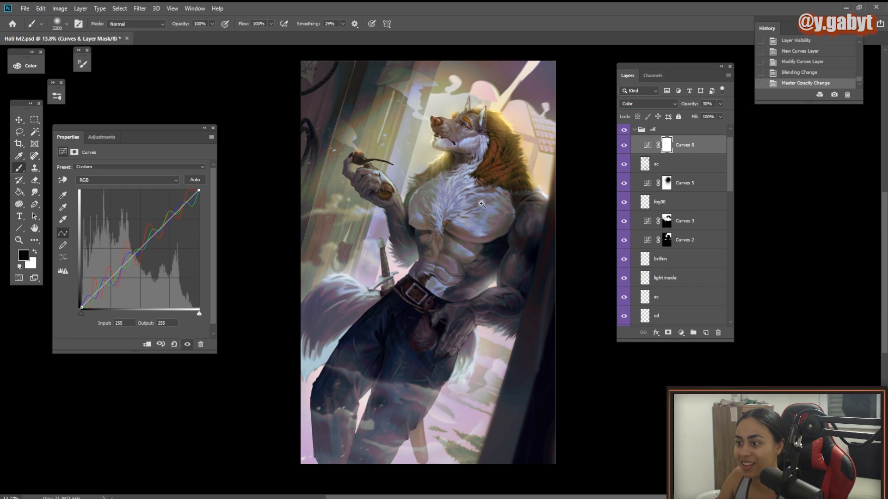
pyautogui.moveTo(481, 204); pyautogui.dragTo(516, 204)
pyautogui.moveTo(394, 183)
pyautogui.mouseDown()
pyautogui.moveTo(422, 400)
pyautogui.moveTo(525, 277)
pyautogui.mouseUp()
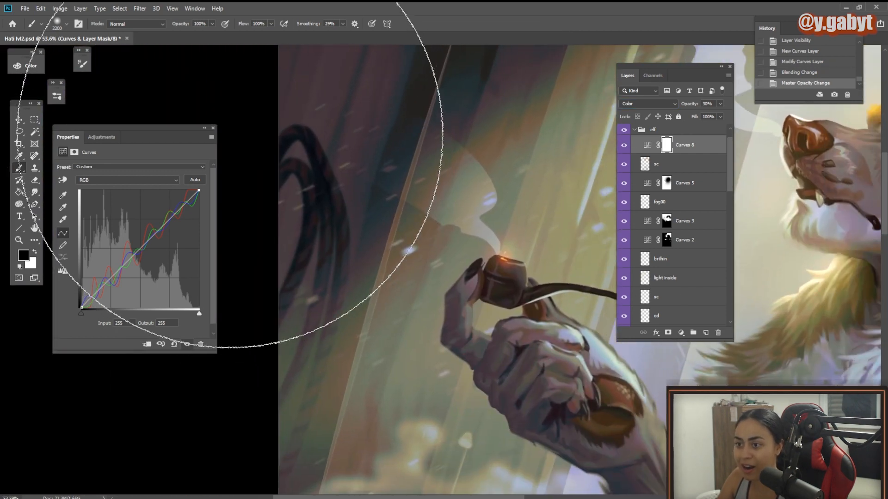
pyautogui.click(205, 128)
pyautogui.moveTo(370, 149); pyautogui.dragTo(317, 130)
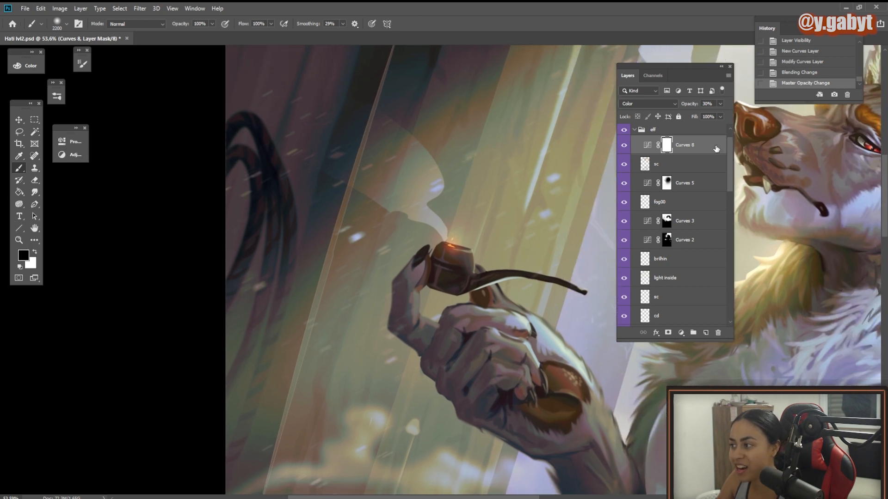
# Raise the Curves 8 layer's opacity to 47% and review the colour variation across the whole painting.
pyautogui.moveTo(693, 107); pyautogui.dragTo(692, 105)
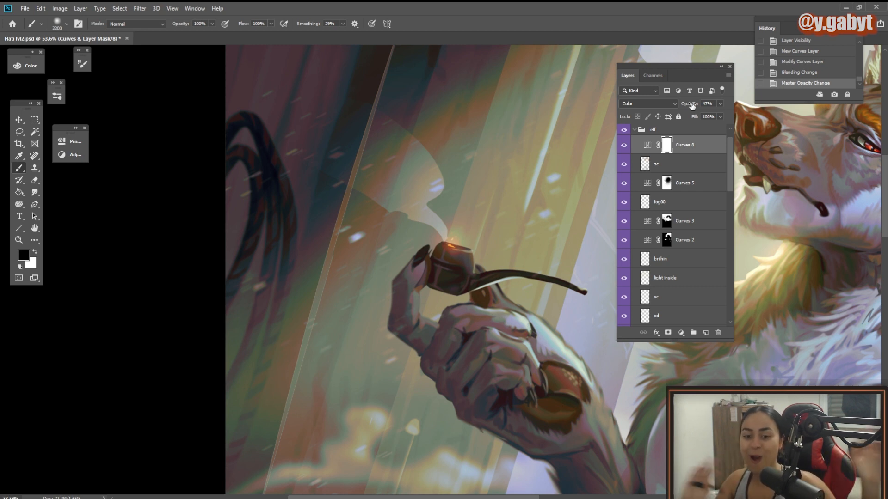
pyautogui.scroll(-5, 620, 100)
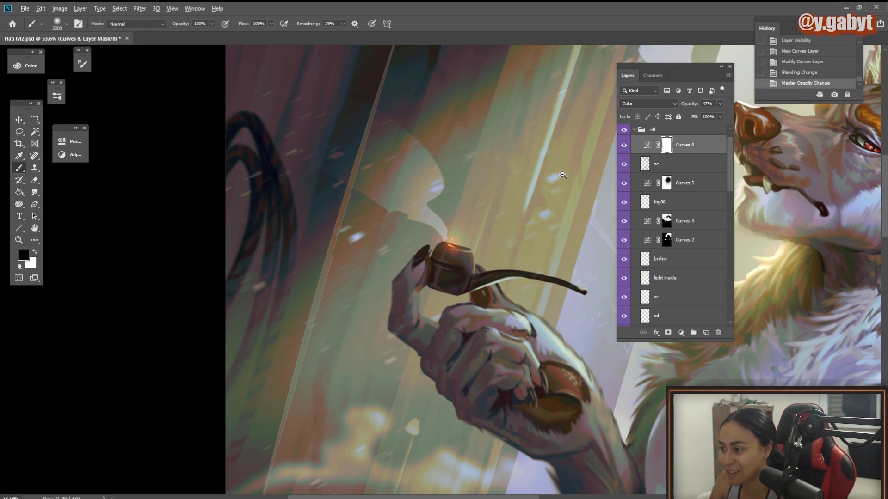
pyautogui.moveTo(753, 236); pyautogui.dragTo(434, 162)
pyautogui.scroll(-6, 433, 163)
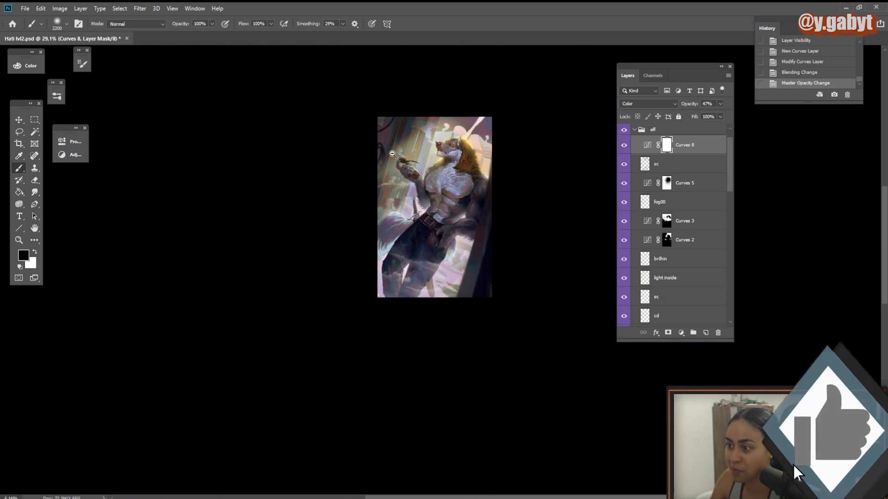
pyautogui.hotkey('ctrl', '0')
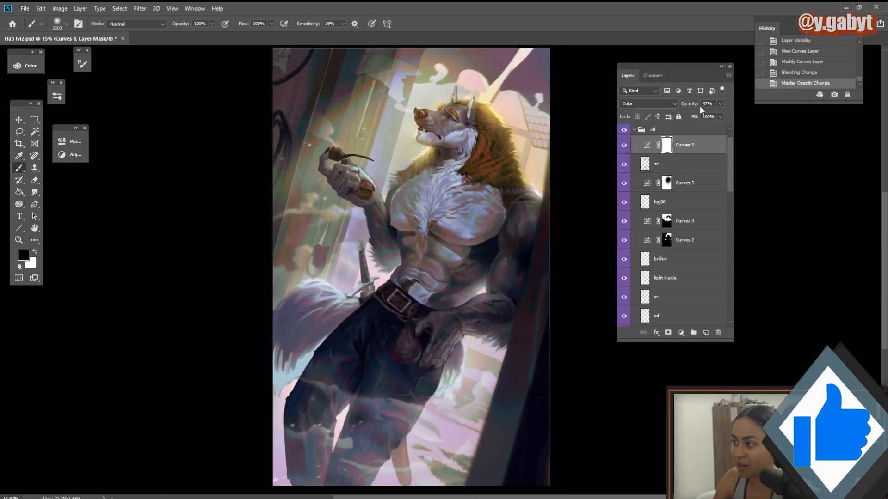
# Set the Curves 8 layer's opacity to 82% and its fill to 48%, checking the belt area and the full figure.
pyautogui.click(706, 105)
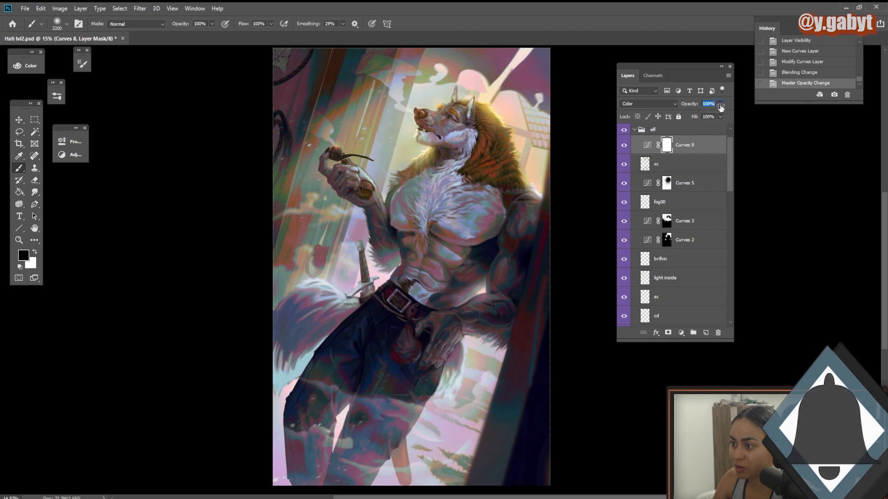
pyautogui.write('62')
pyautogui.press('Return')
pyautogui.scroll(5, 393, 372)
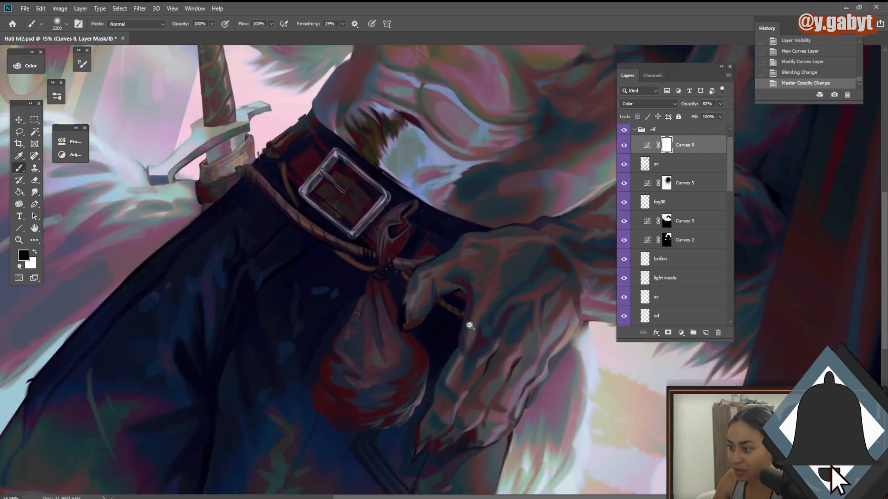
pyautogui.scroll(-5, 465, 314)
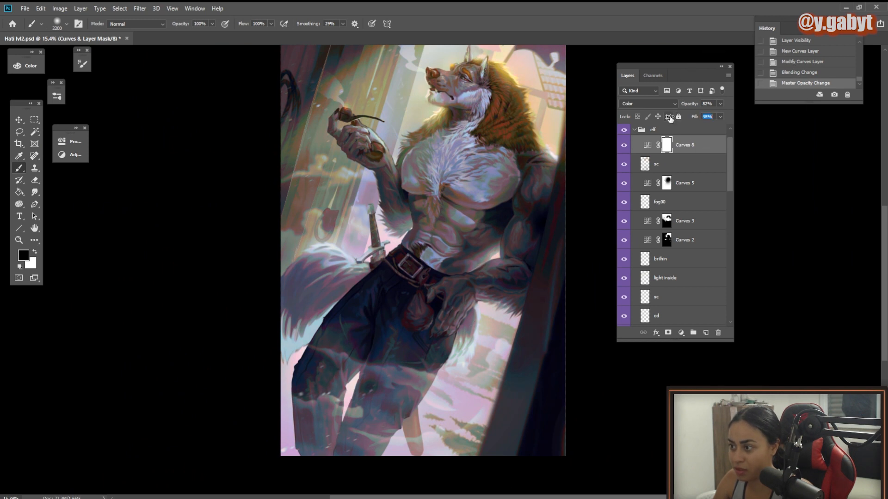
pyautogui.press('Return')
pyautogui.scroll(-2, 546, 165)
pyautogui.scroll(3, 545, 165)
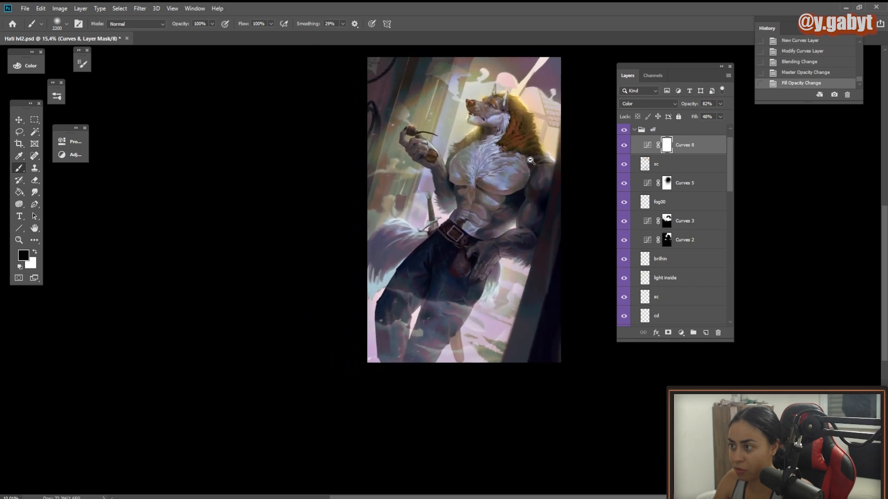
# Compare the painting with and without the Curves 8 adjustment by switching its visibility off and on twice.
pyautogui.moveTo(517, 129); pyautogui.dragTo(520, 159)
pyautogui.click(625, 145)
pyautogui.click(624, 145)
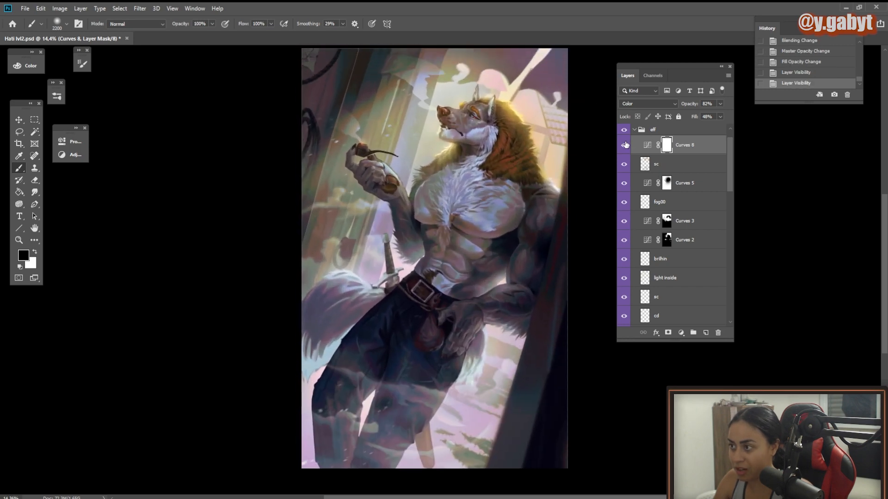
pyautogui.click(624, 145)
pyautogui.click(624, 145)
# Inspect the light rays near the pipe up close and set the Curves 8 layer's opacity to 84%.
pyautogui.scroll(-1, 565, 165)
pyautogui.scroll(5, 339, 165)
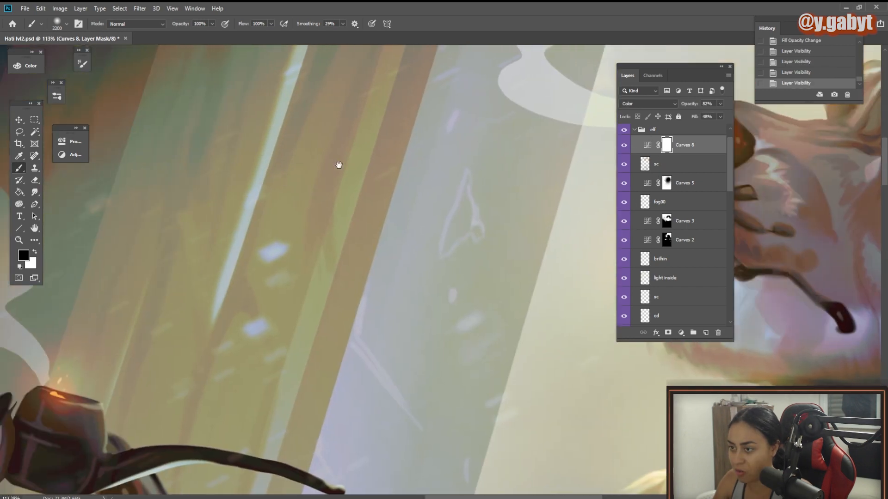
pyautogui.moveTo(339, 165); pyautogui.dragTo(597, 91)
pyautogui.moveTo(691, 104)
pyautogui.mouseDown()
pyautogui.moveTo(681, 108)
pyautogui.moveTo(698, 107)
pyautogui.mouseUp()
# Collapse the eff layer group and view the finished painting as a whole.
pyautogui.scroll(-5, 490, 173)
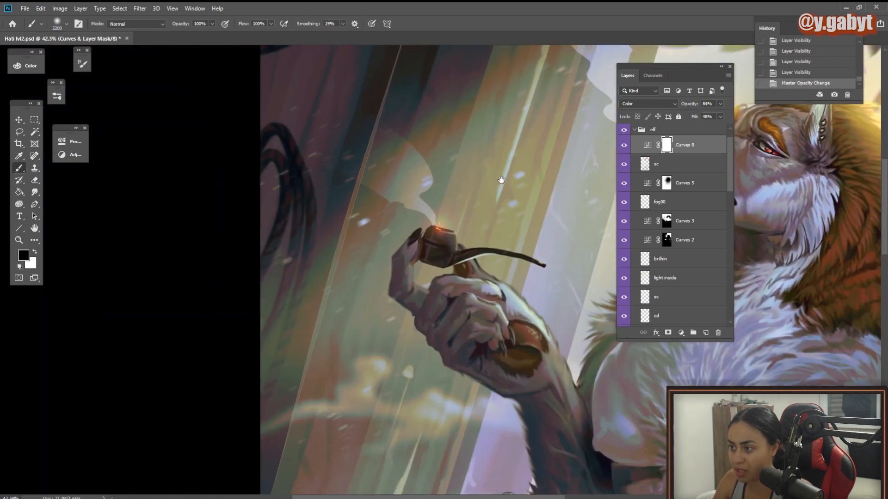
pyautogui.scroll(-3, 447, 179)
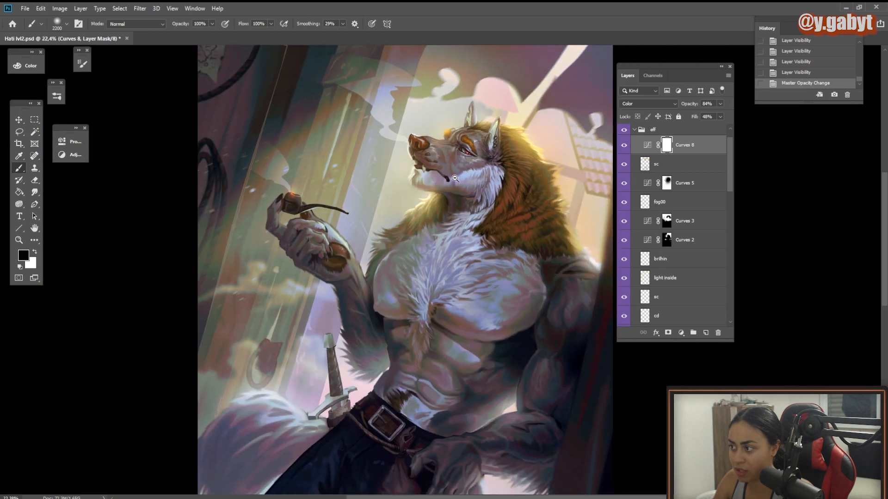
pyautogui.click(634, 130)
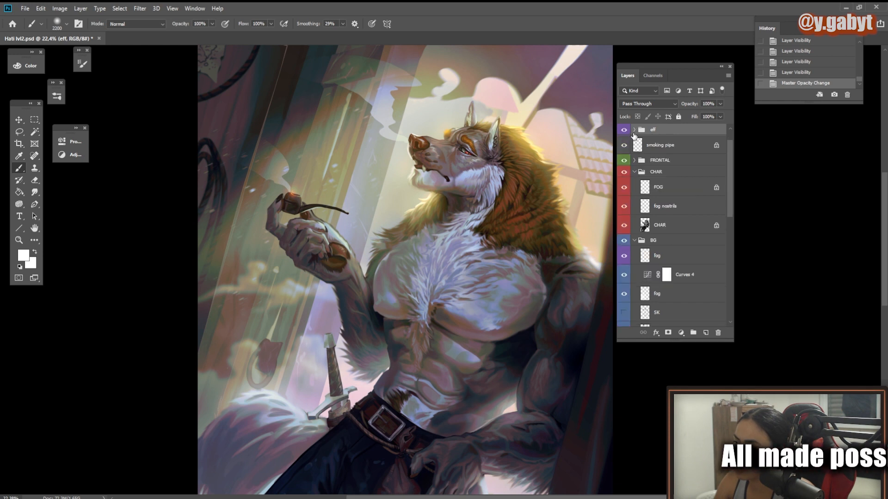
pyautogui.scroll(-3, 528, 178)
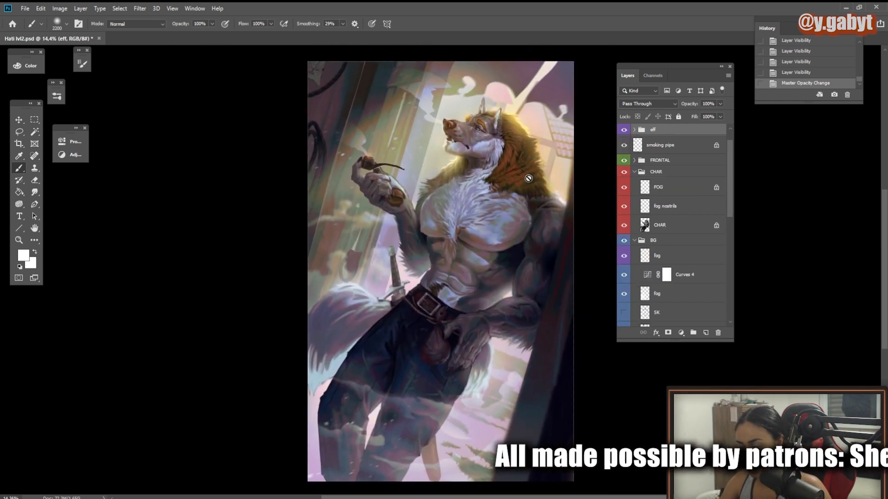